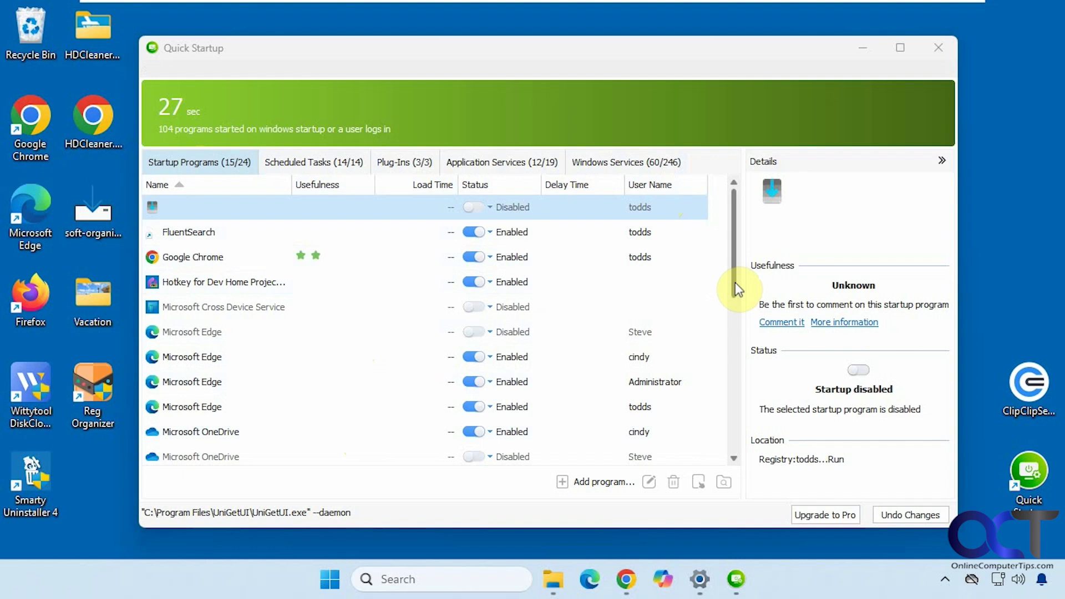
Open the folder containing the Dev Home program, then close it.
{"action": "scroll", "coordinate": [735, 282], "scroll_direction": "down", "scroll_amount": 3}
{"action": "scroll", "coordinate": [737, 328], "scroll_direction": "up", "scroll_amount": 3}
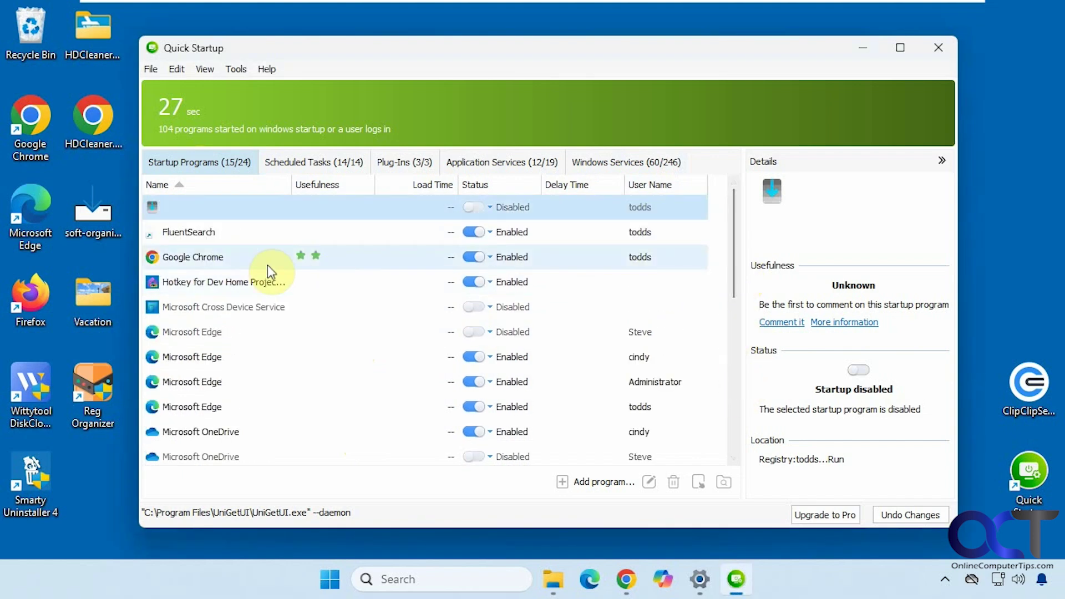
{"action": "right_click", "coordinate": [267, 284]}
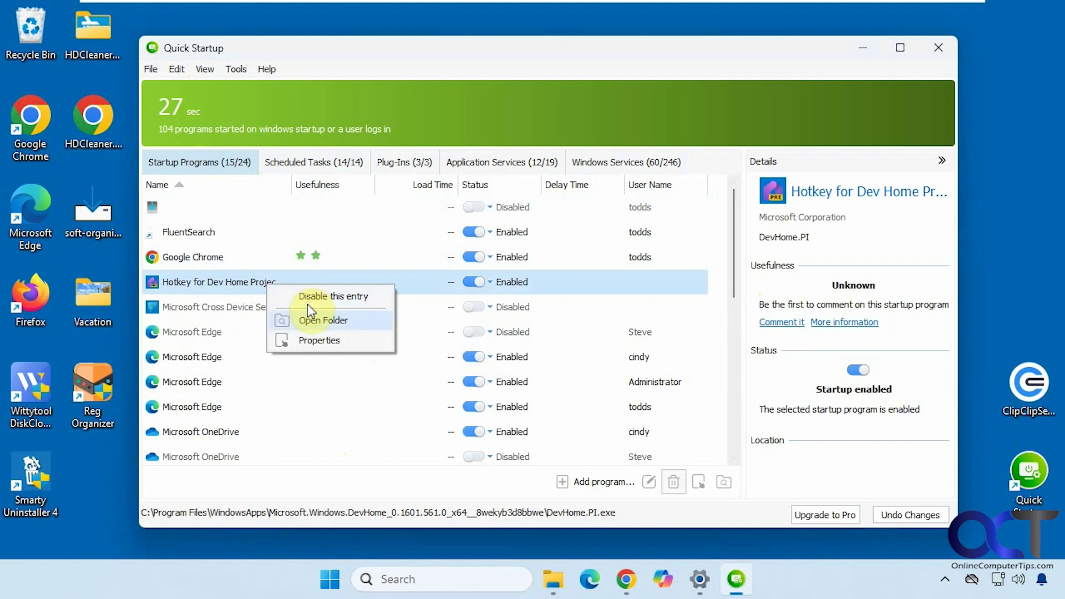
{"action": "left_click", "coordinate": [311, 320]}
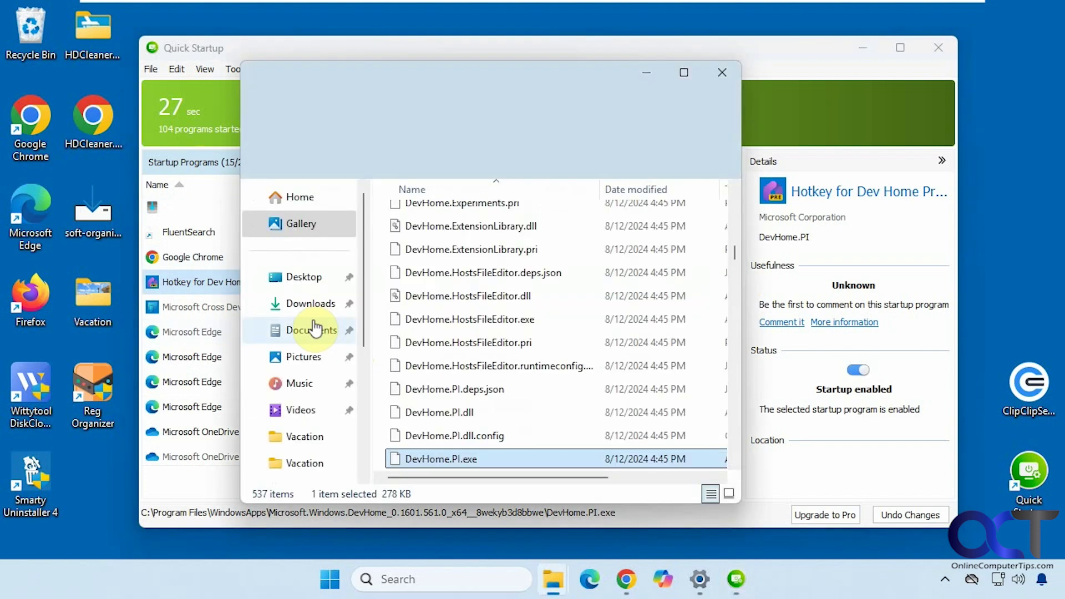
{"action": "left_click", "coordinate": [720, 75]}
View the file properties of DevHome.PI.exe and close them.
{"action": "right_click", "coordinate": [331, 286]}
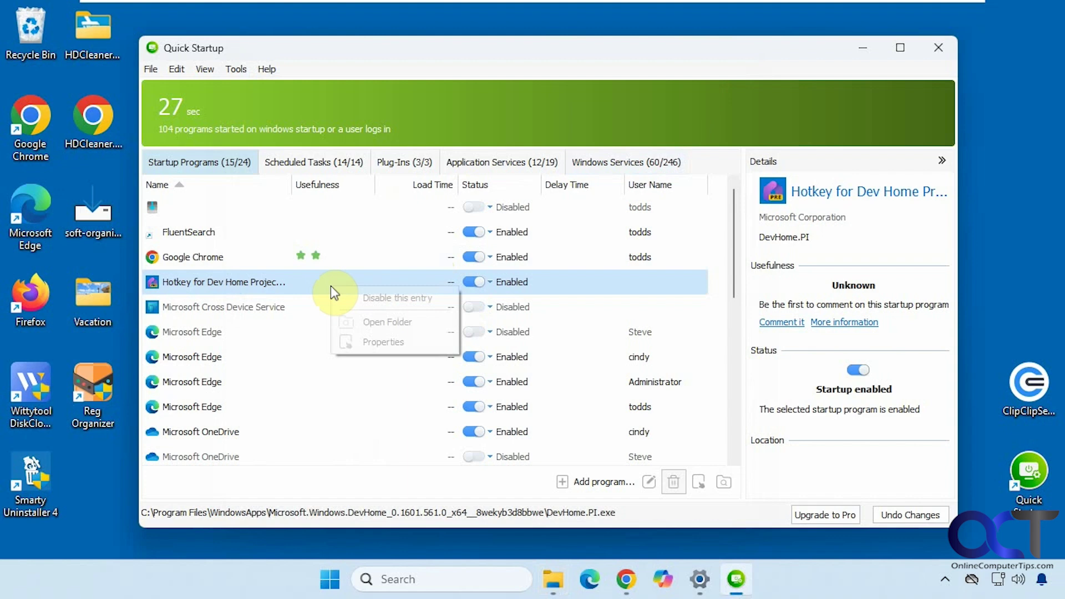
{"action": "left_click", "coordinate": [367, 343]}
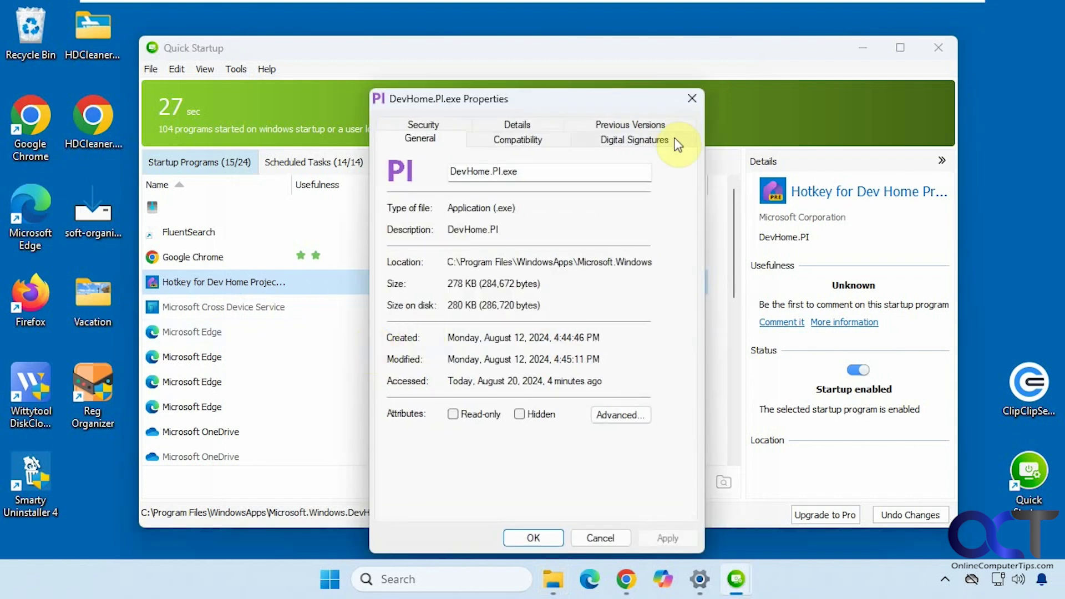
{"action": "left_click", "coordinate": [690, 100]}
Open the Google Chrome entry's edit settings and cancel without changes.
{"action": "right_click", "coordinate": [226, 257]}
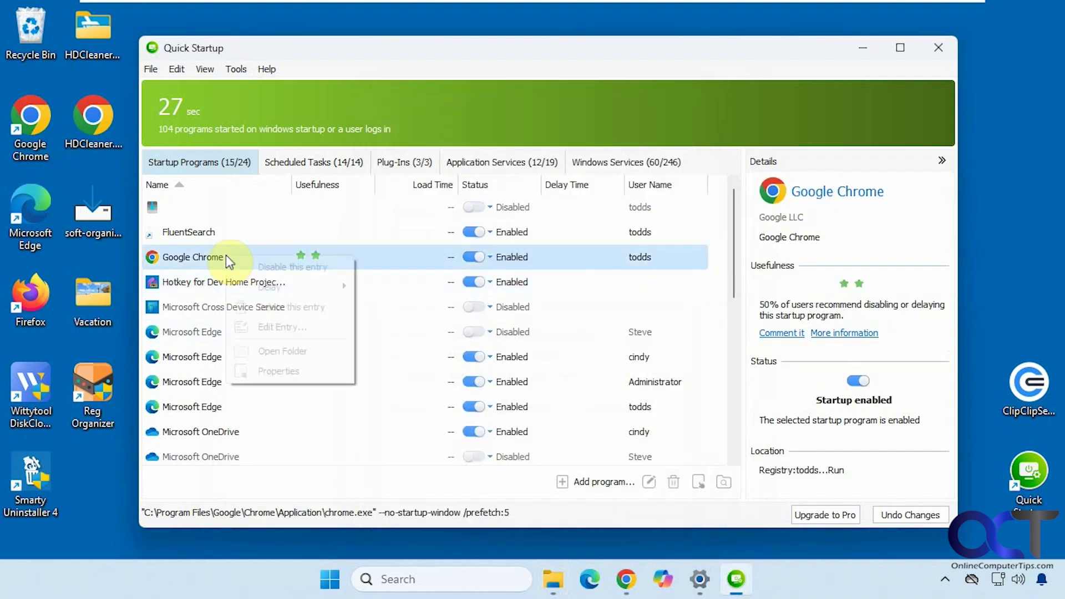
{"action": "mouse_move", "coordinate": [269, 287]}
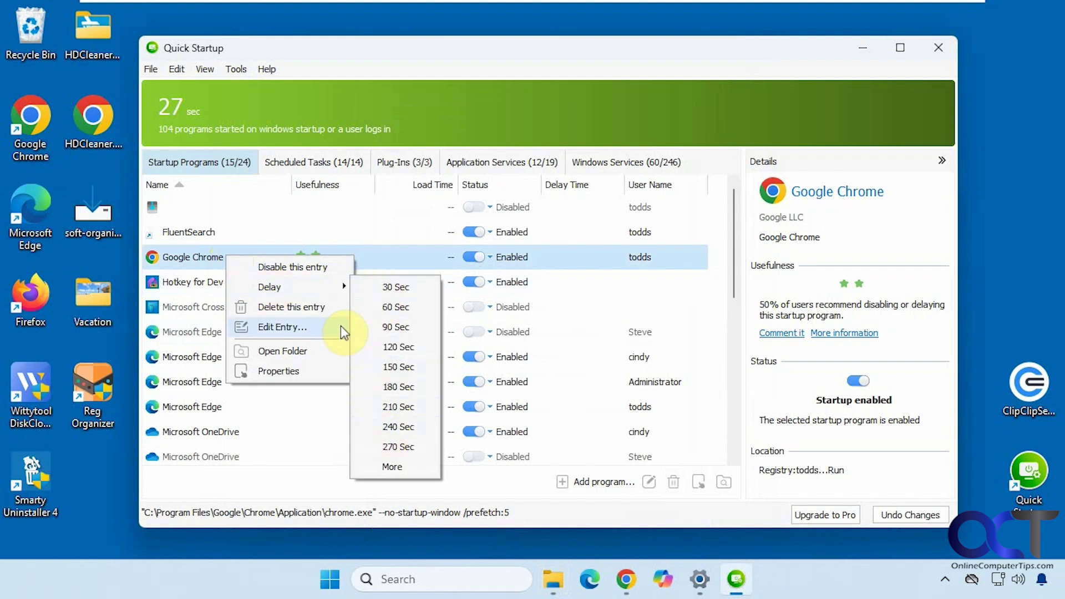
{"action": "left_click", "coordinate": [304, 323]}
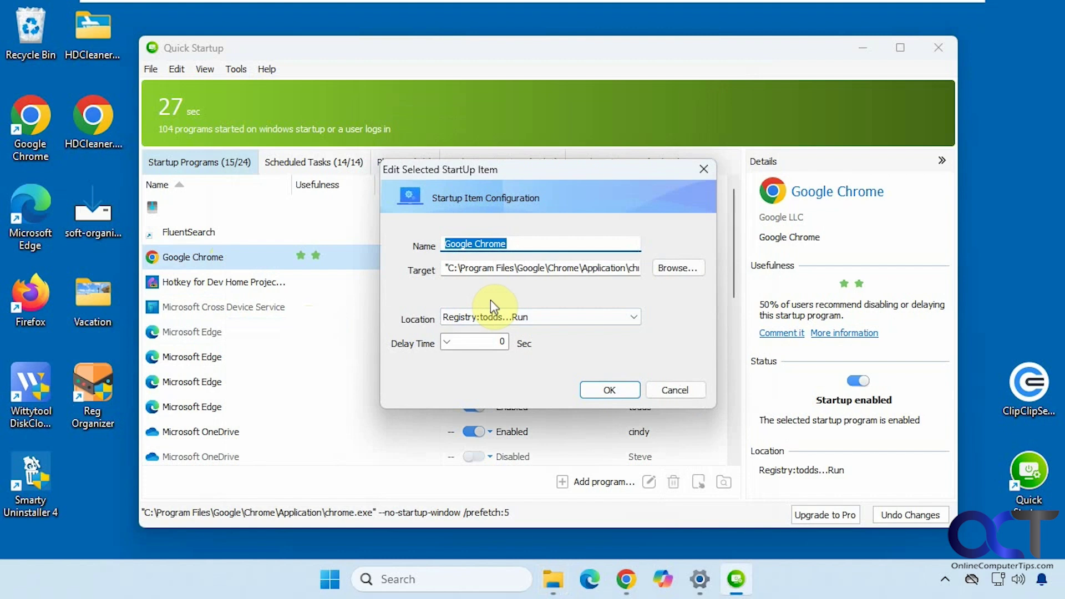
{"action": "left_click", "coordinate": [673, 391]}
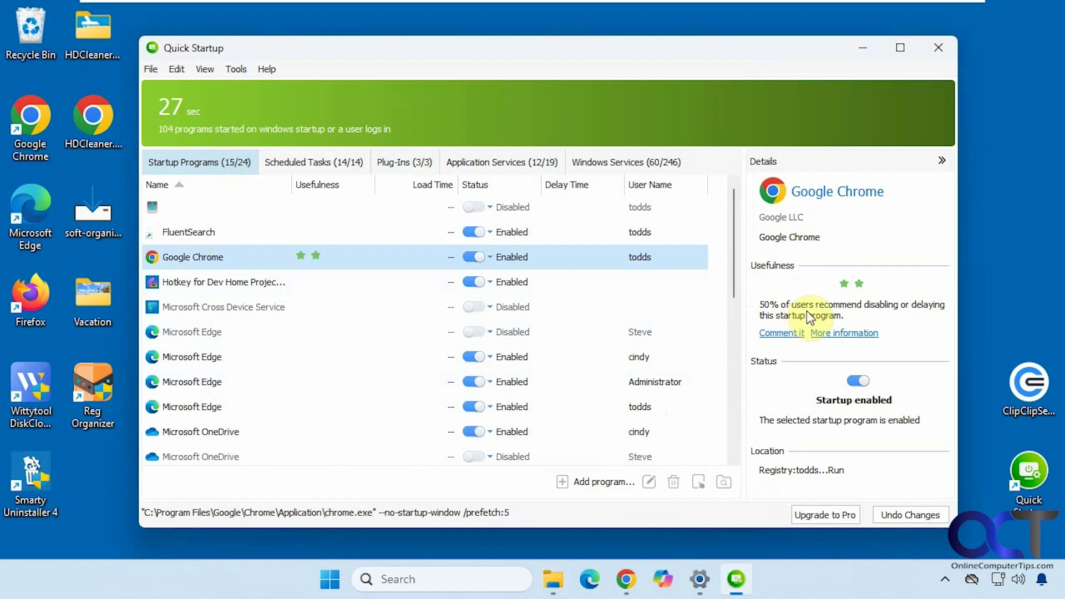
Show details for Dev Home and Google Chrome, then sort by status with disabled entries first.
{"action": "left_click", "coordinate": [251, 281]}
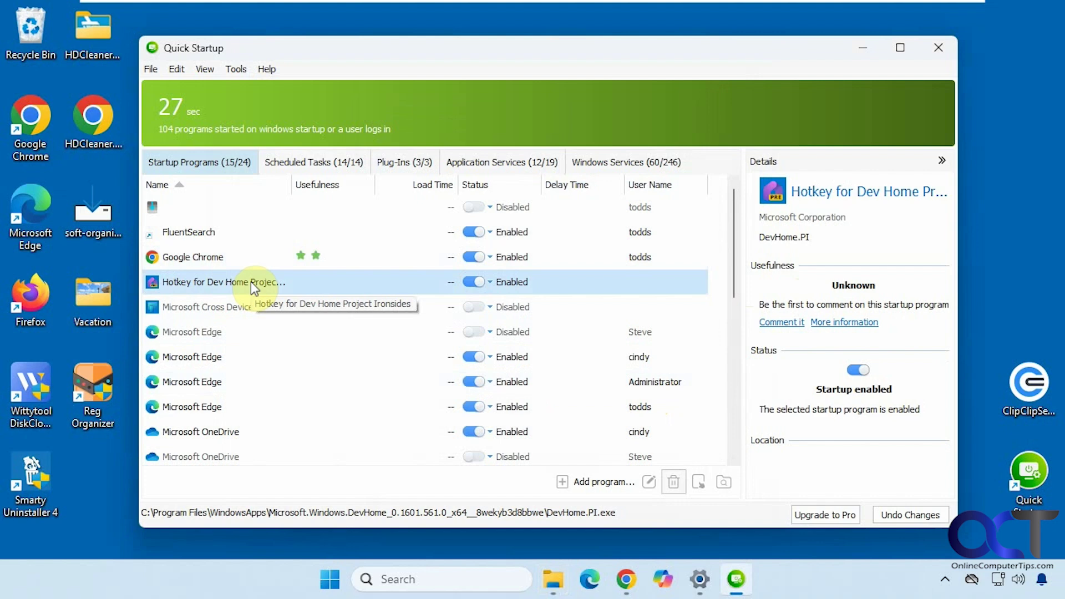
{"action": "left_click", "coordinate": [253, 259]}
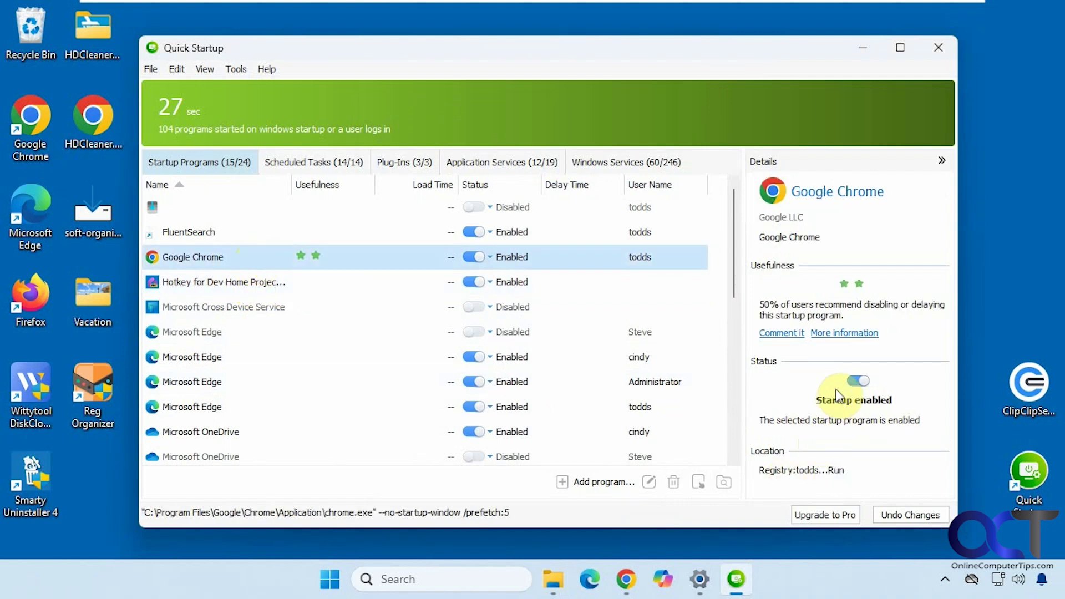
{"action": "left_click", "coordinate": [484, 186]}
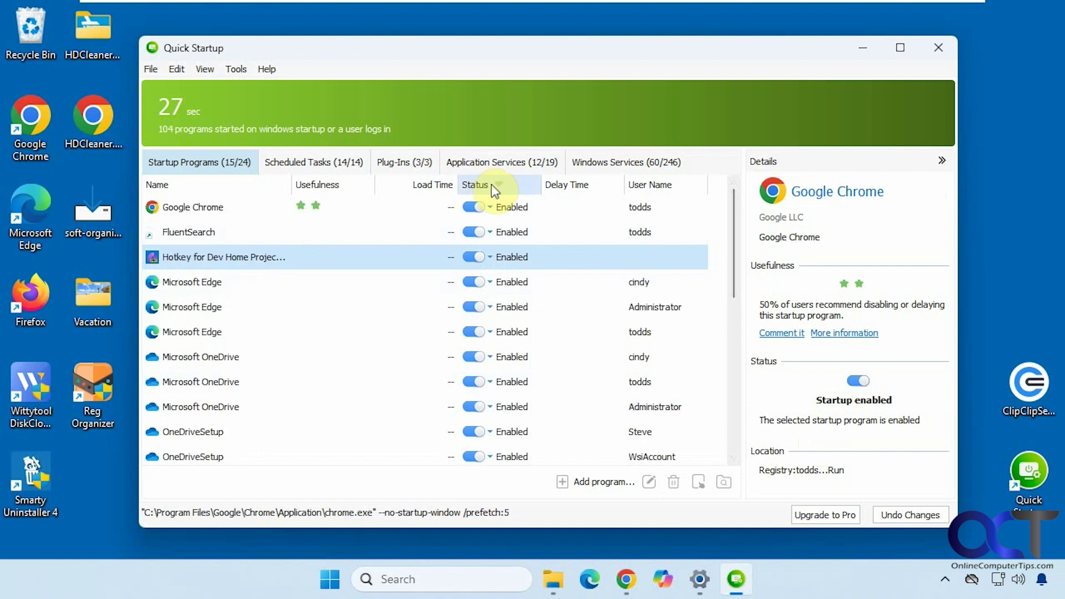
{"action": "left_click", "coordinate": [492, 186]}
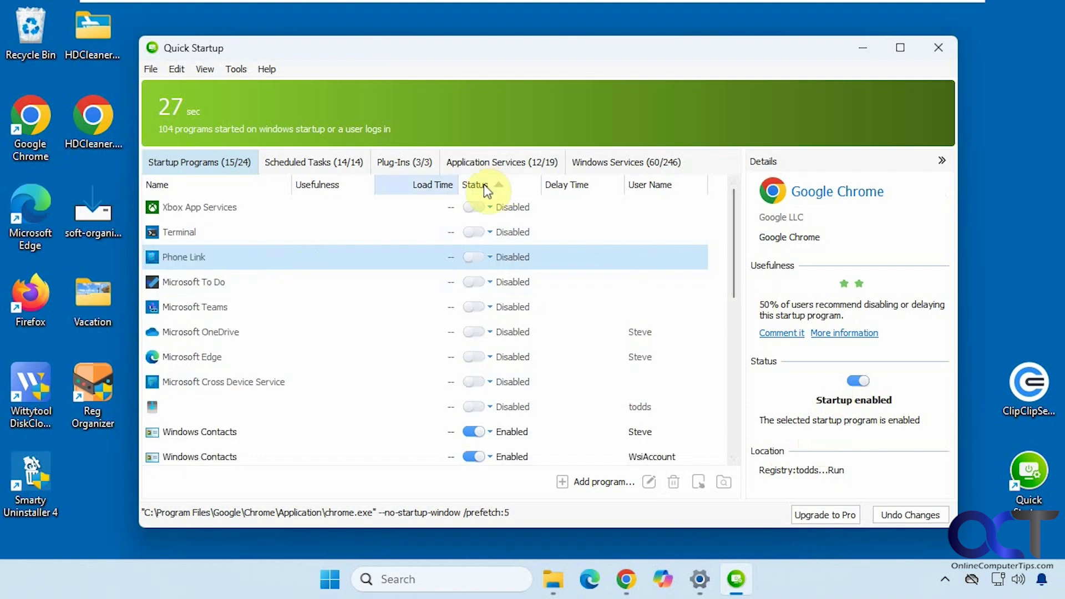
Browse the startup locations in the Add program dialog and cancel without adding anything.
{"action": "left_click", "coordinate": [610, 482]}
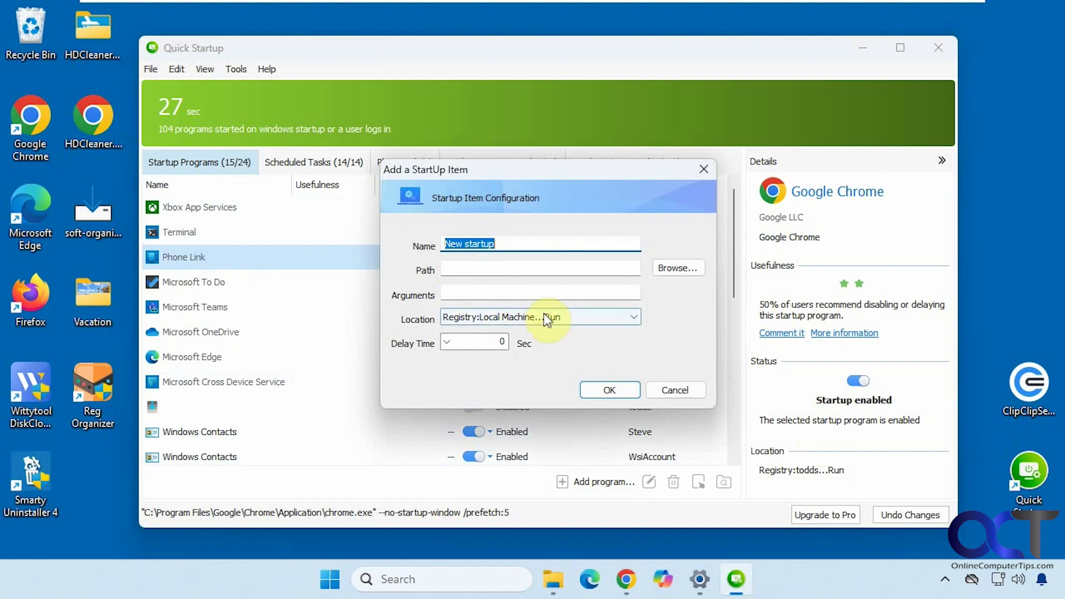
{"action": "left_click", "coordinate": [634, 317]}
{"action": "scroll", "coordinate": [633, 320], "scroll_direction": "down", "scroll_amount": 2}
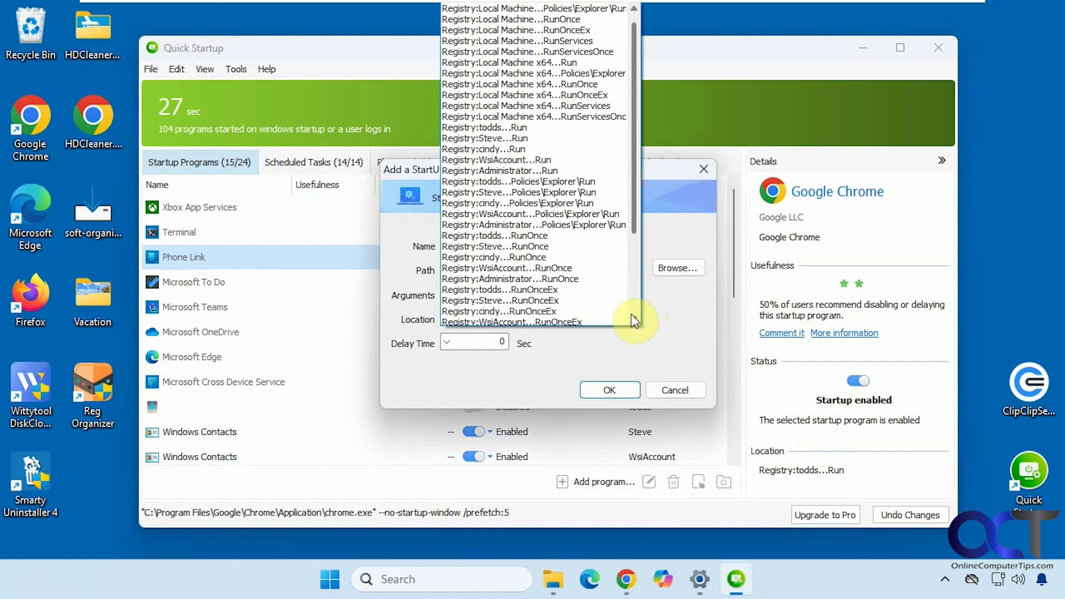
{"action": "left_click", "coordinate": [675, 322]}
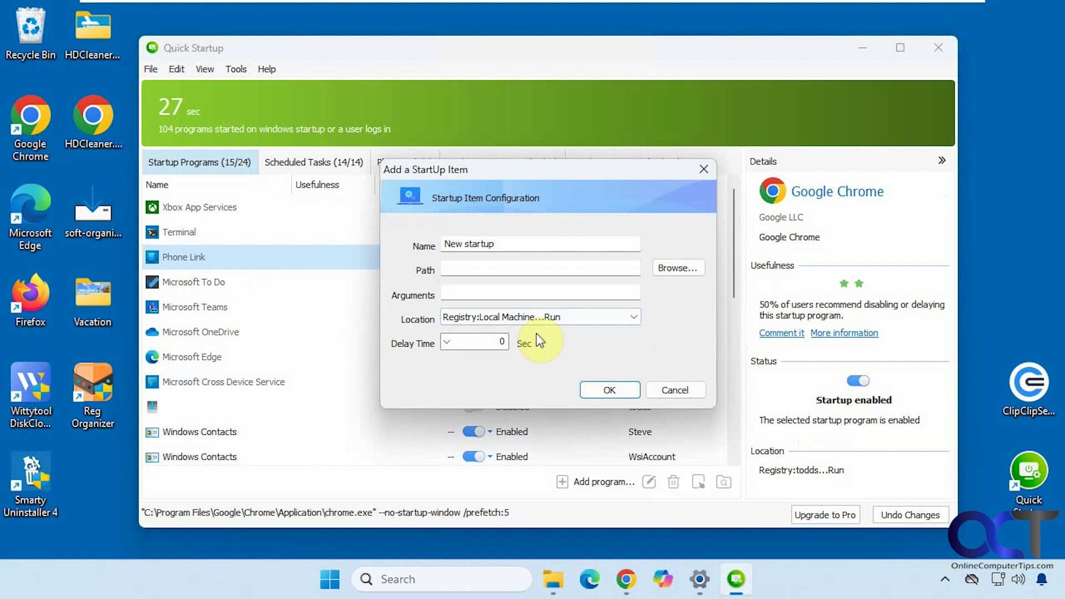
{"action": "left_click", "coordinate": [674, 392]}
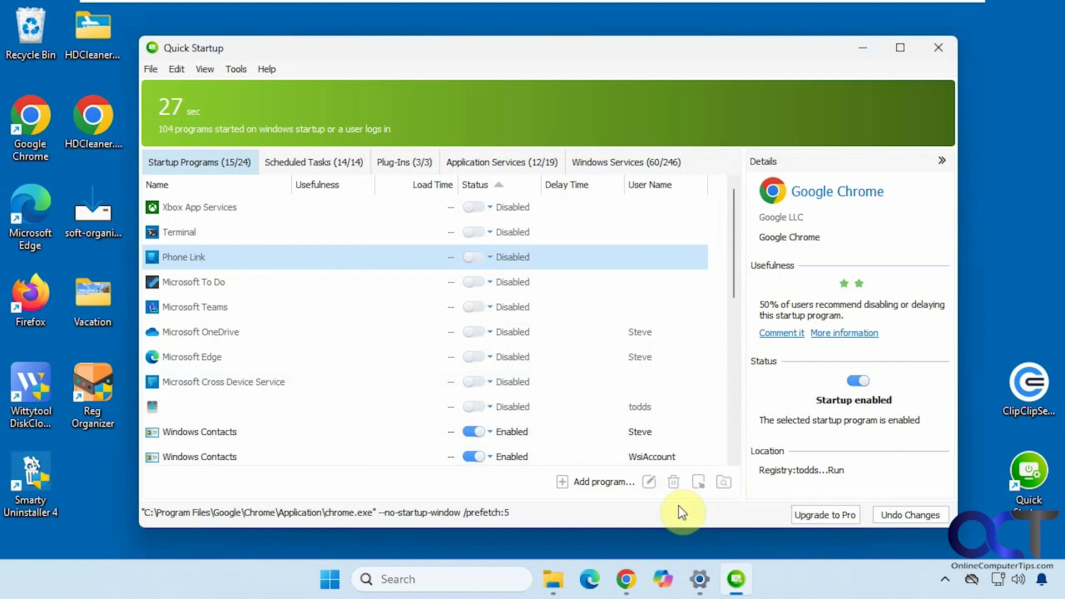
View the Scheduled Tasks list and Adobe Acrobat Update Task actions, then move to Plug-Ins.
{"action": "left_click", "coordinate": [311, 162]}
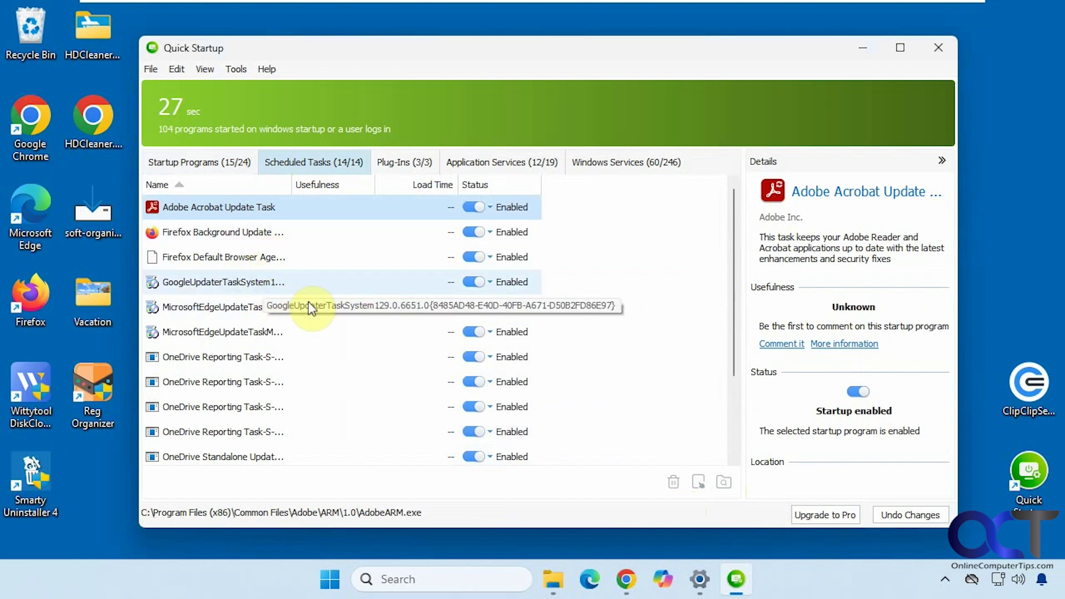
{"action": "scroll", "coordinate": [308, 355], "scroll_direction": "down", "scroll_amount": 2}
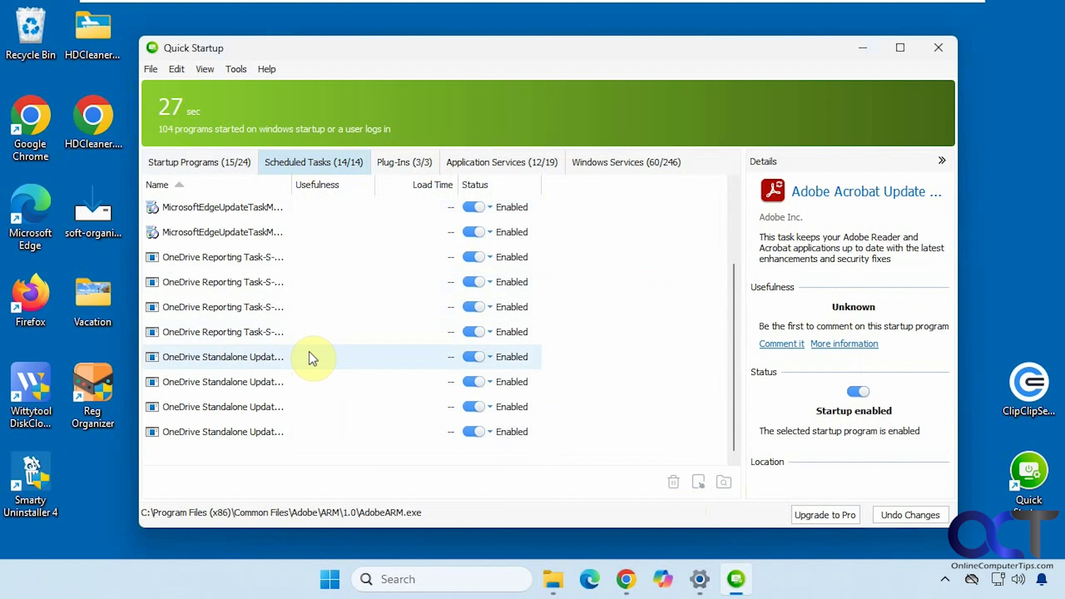
{"action": "scroll", "coordinate": [308, 352], "scroll_direction": "up", "scroll_amount": 2}
{"action": "right_click", "coordinate": [275, 207]}
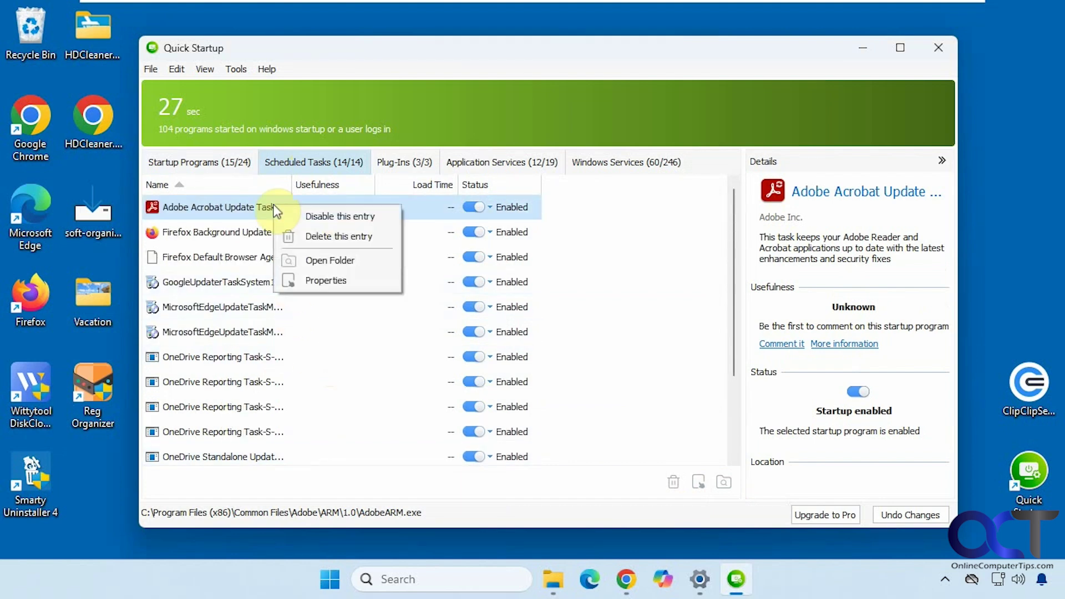
{"action": "left_click", "coordinate": [430, 105]}
{"action": "left_click", "coordinate": [392, 167]}
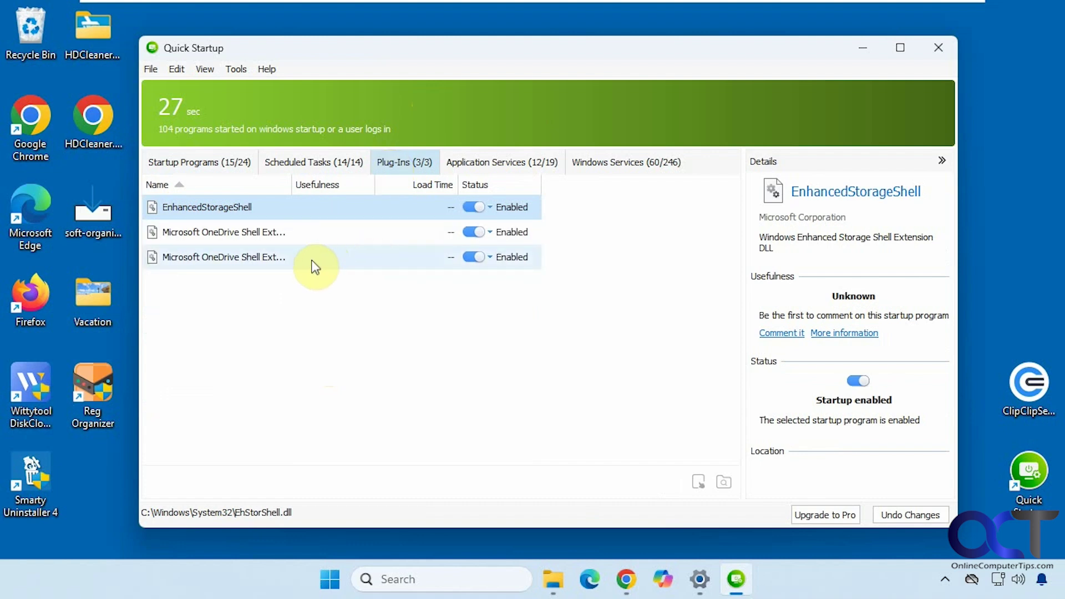
In Application Services, view details for Microsoft Defender, Edge update and Edge Elevation services.
{"action": "left_click", "coordinate": [516, 169]}
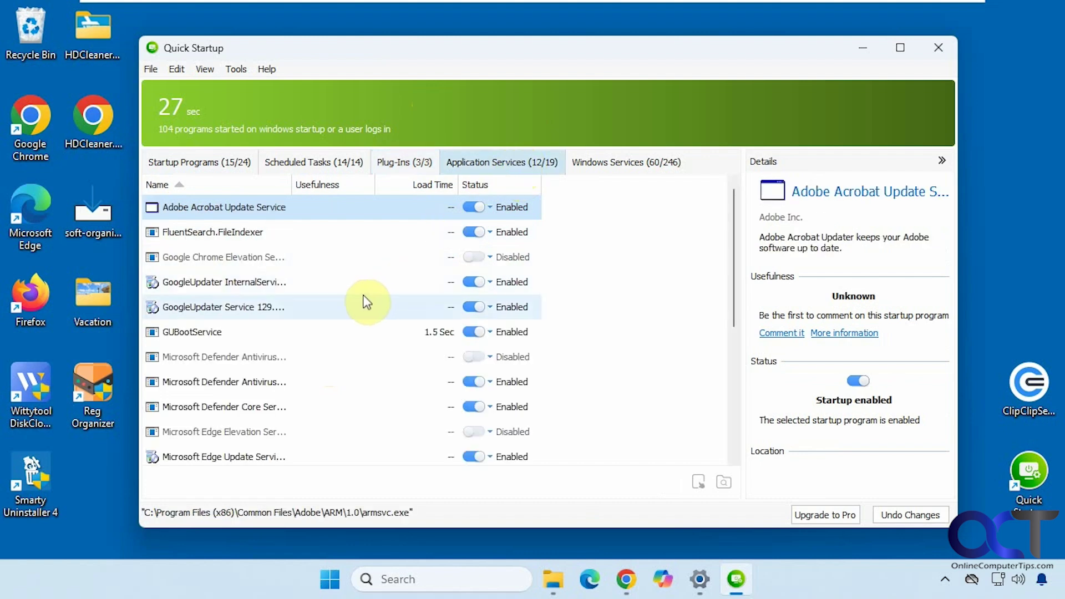
{"action": "right_click", "coordinate": [223, 381]}
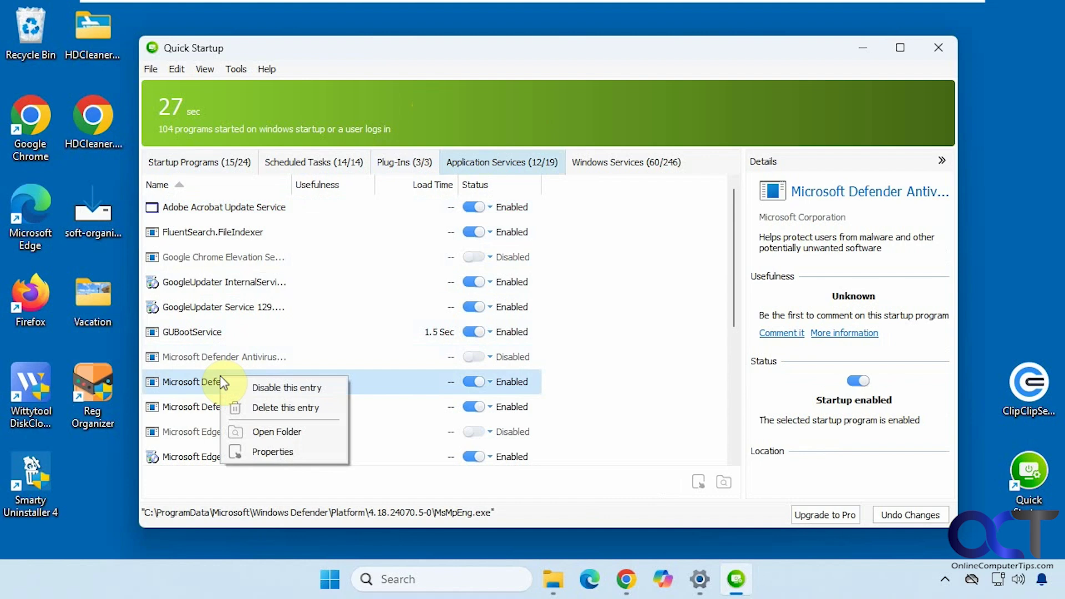
{"action": "left_click", "coordinate": [216, 406]}
{"action": "left_click", "coordinate": [272, 464]}
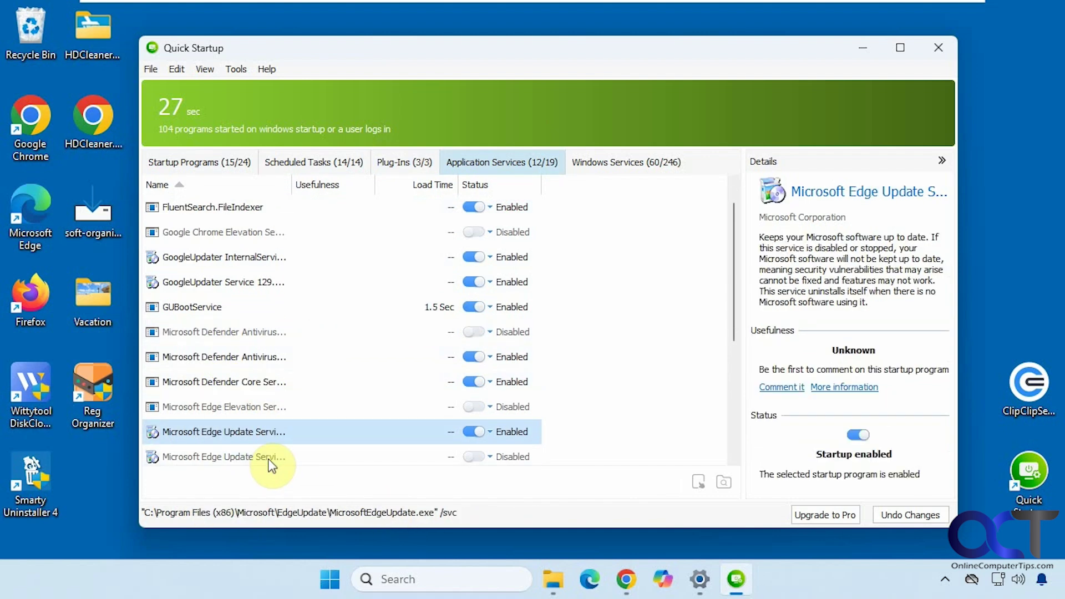
{"action": "left_click", "coordinate": [257, 417]}
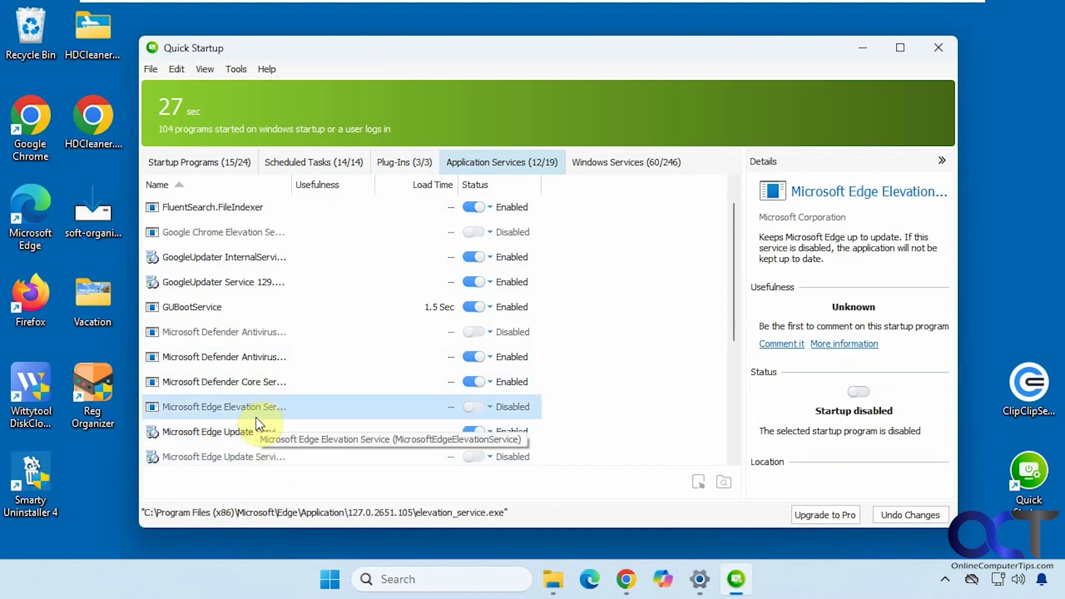
Sort Windows Services by status, check Background Tasks Infrastructure actions, and view the File menu.
{"action": "left_click", "coordinate": [612, 165]}
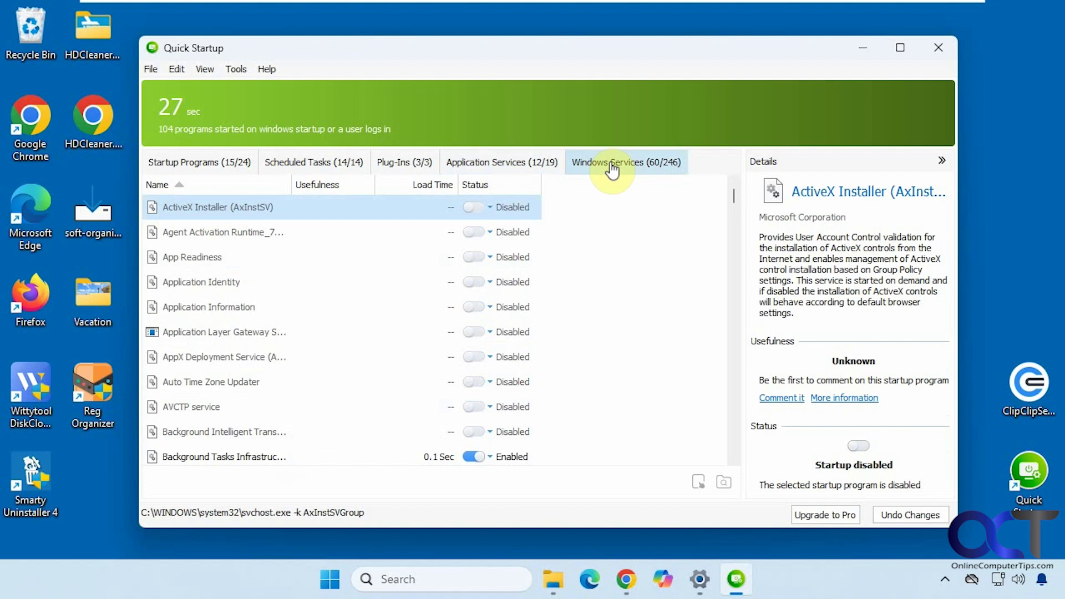
{"action": "left_click", "coordinate": [509, 168]}
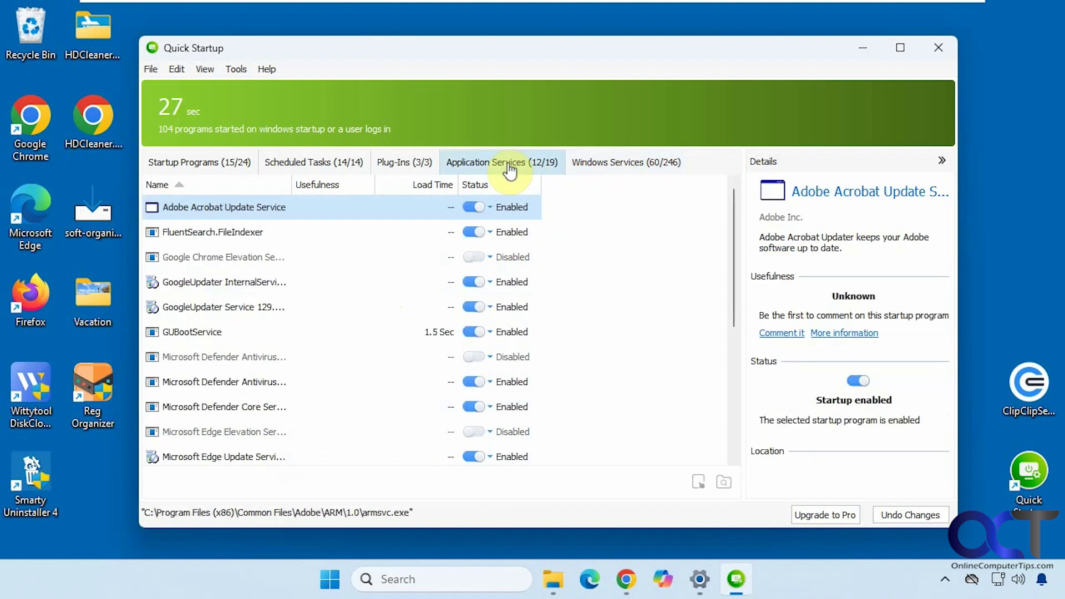
{"action": "left_click", "coordinate": [583, 167]}
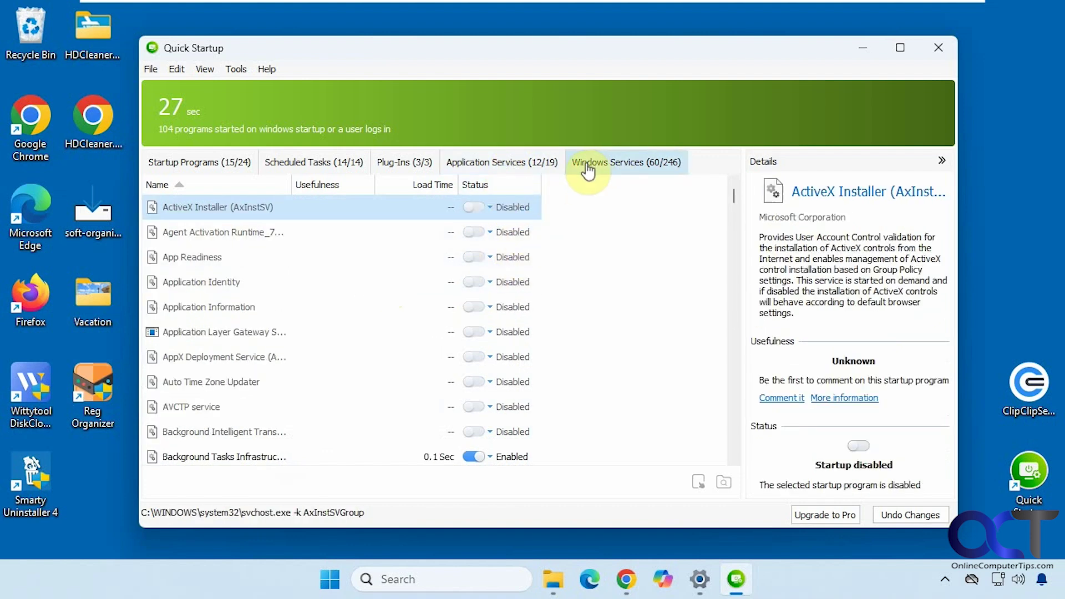
{"action": "left_click", "coordinate": [488, 188]}
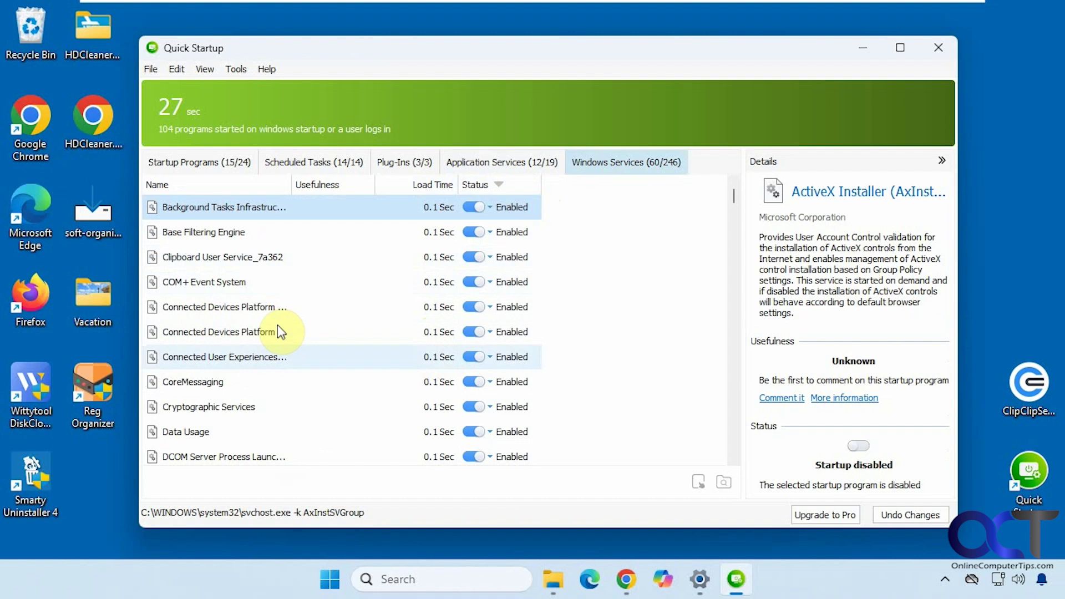
{"action": "right_click", "coordinate": [259, 217]}
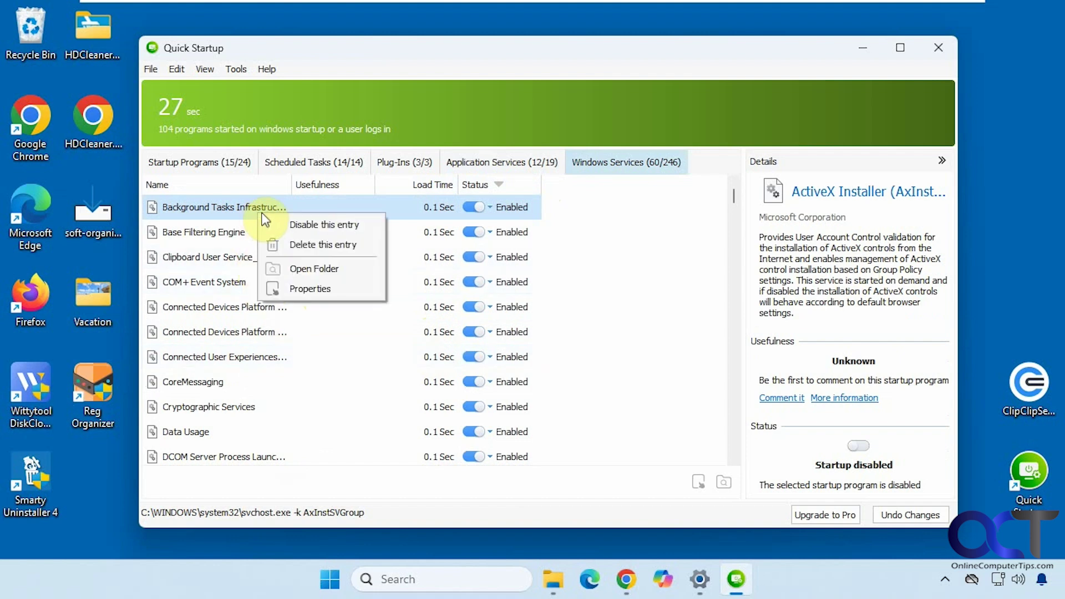
{"action": "left_click", "coordinate": [152, 70]}
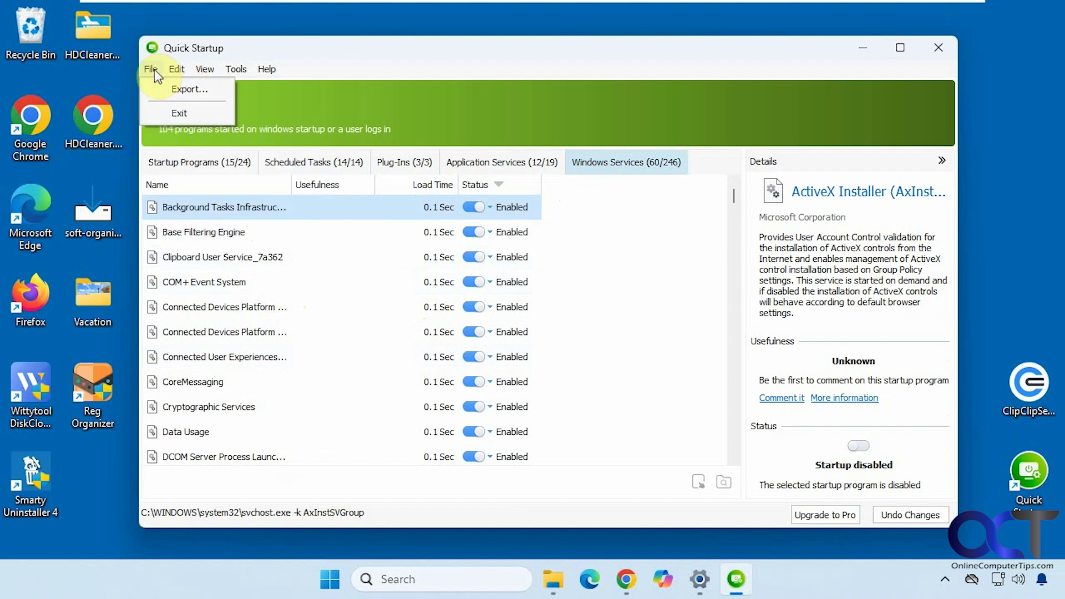
{"action": "left_click", "coordinate": [176, 88]}
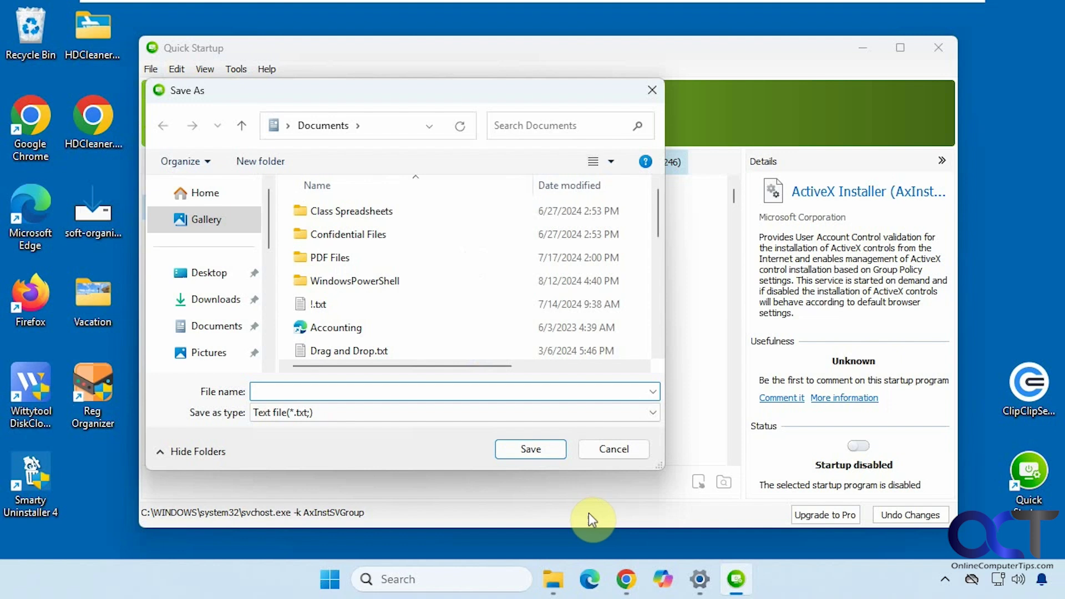
{"action": "left_click", "coordinate": [602, 452]}
{"action": "left_click", "coordinate": [176, 70]}
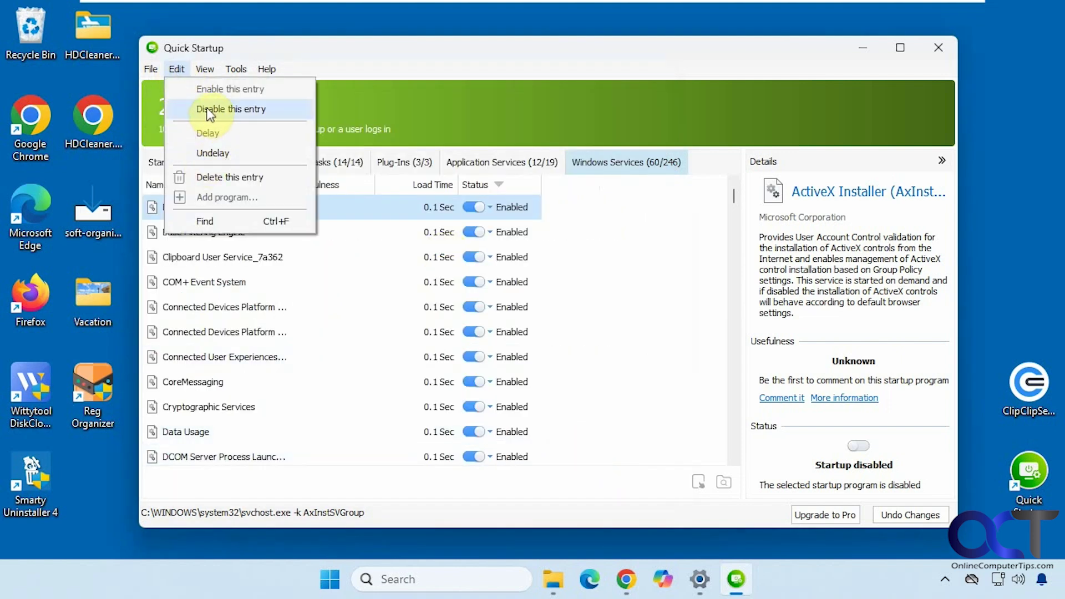
{"action": "left_click", "coordinate": [206, 69]}
{"action": "left_click", "coordinate": [206, 70]}
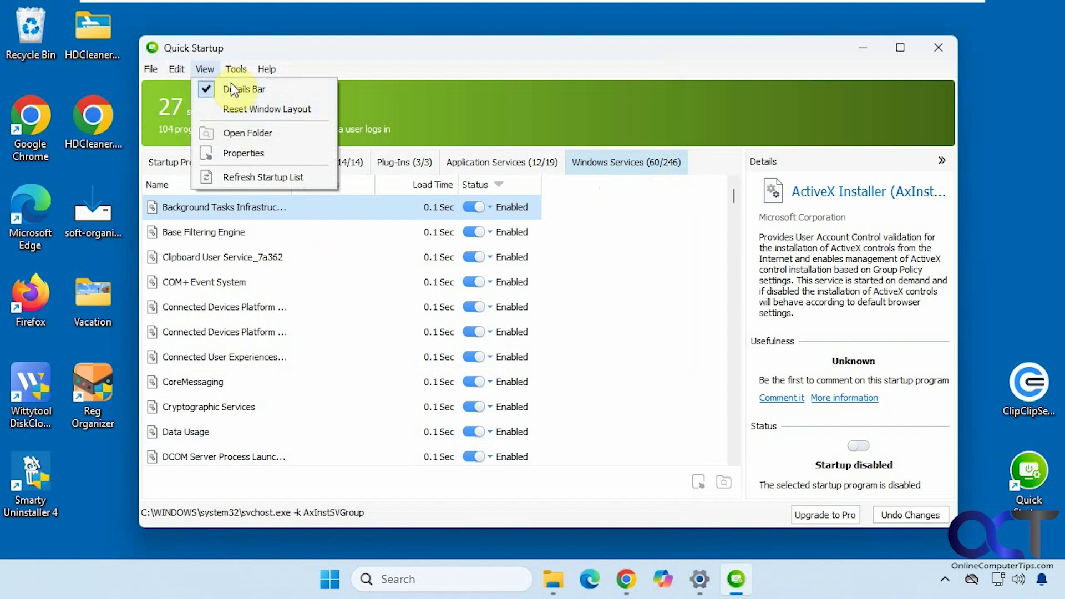
{"action": "mouse_move", "coordinate": [238, 67]}
{"action": "left_click", "coordinate": [268, 90]}
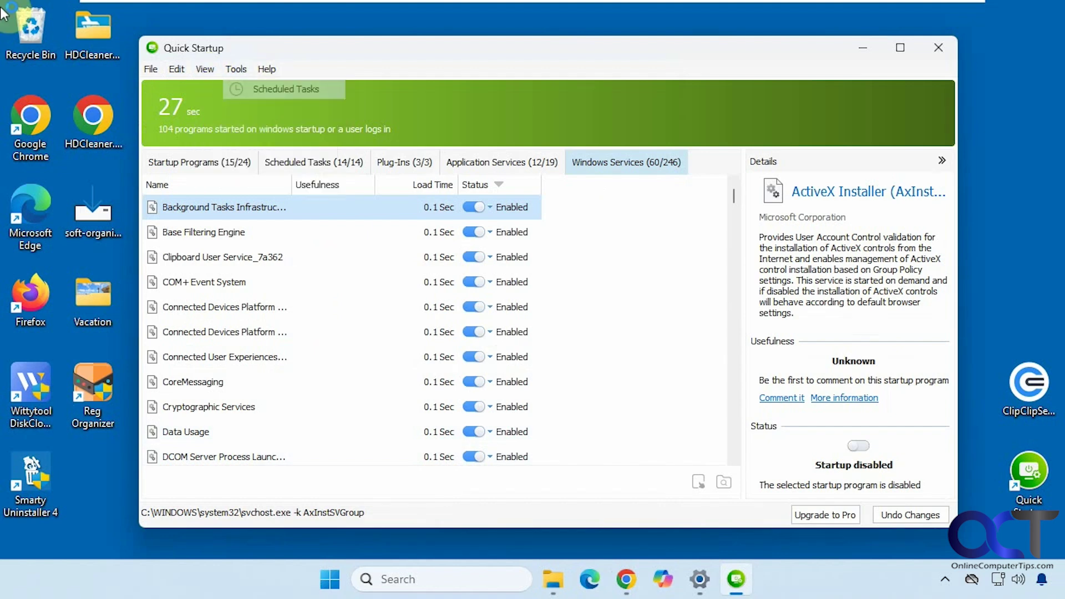
{"action": "left_click", "coordinate": [925, 92]}
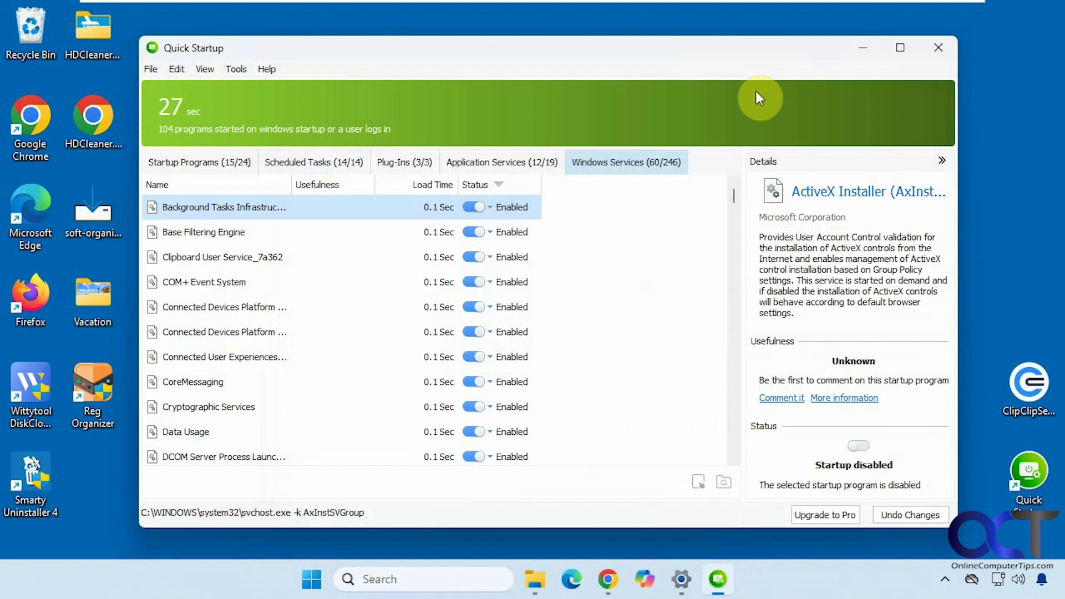
{"action": "left_click", "coordinate": [236, 69]}
{"action": "left_click", "coordinate": [252, 111]}
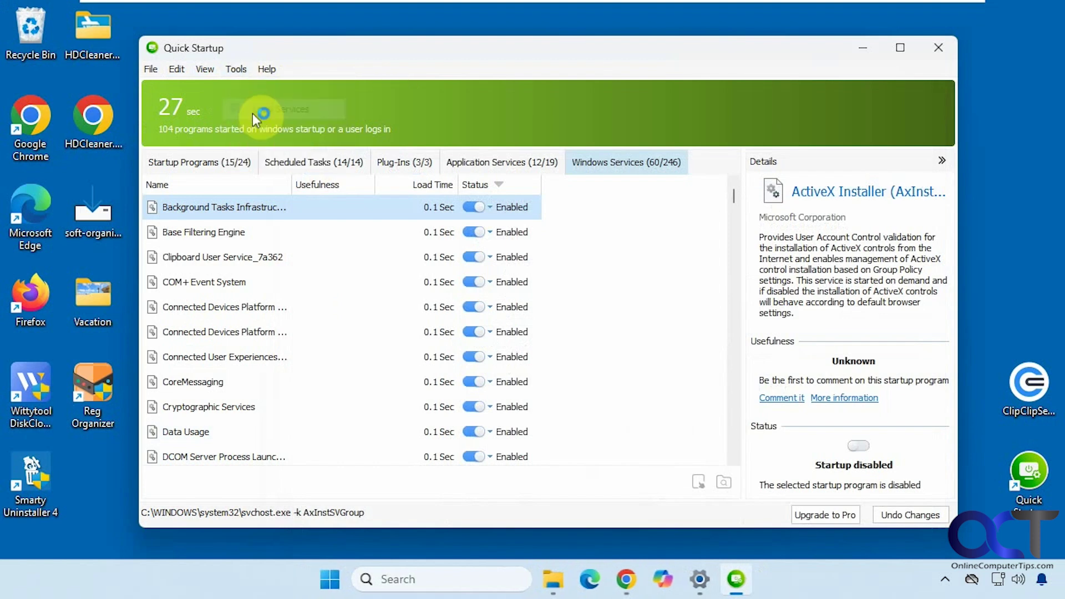
{"action": "left_click", "coordinate": [708, 60]}
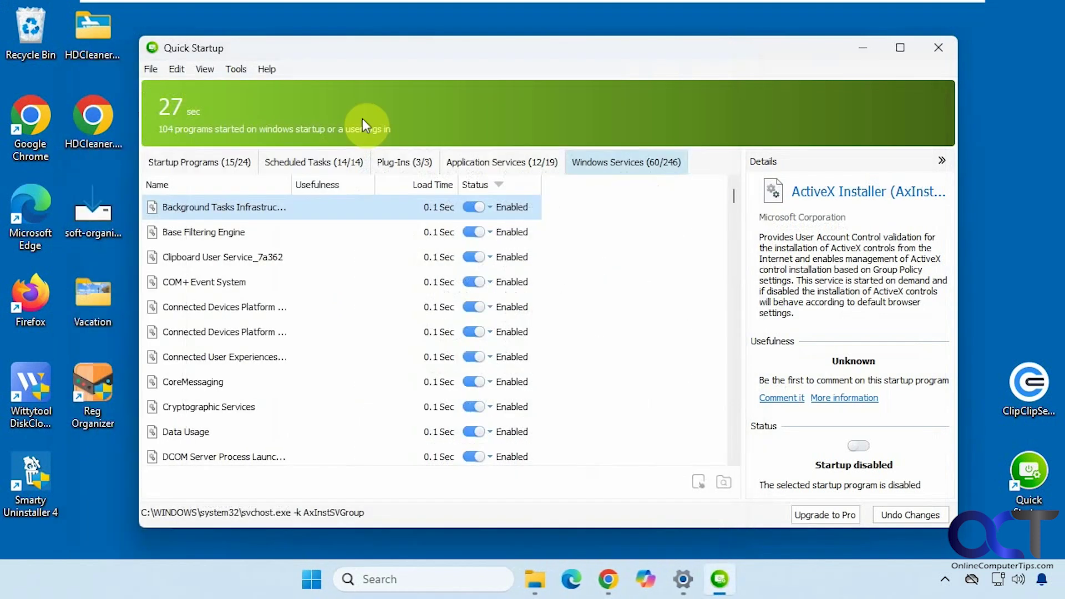
{"action": "left_click", "coordinate": [238, 70]}
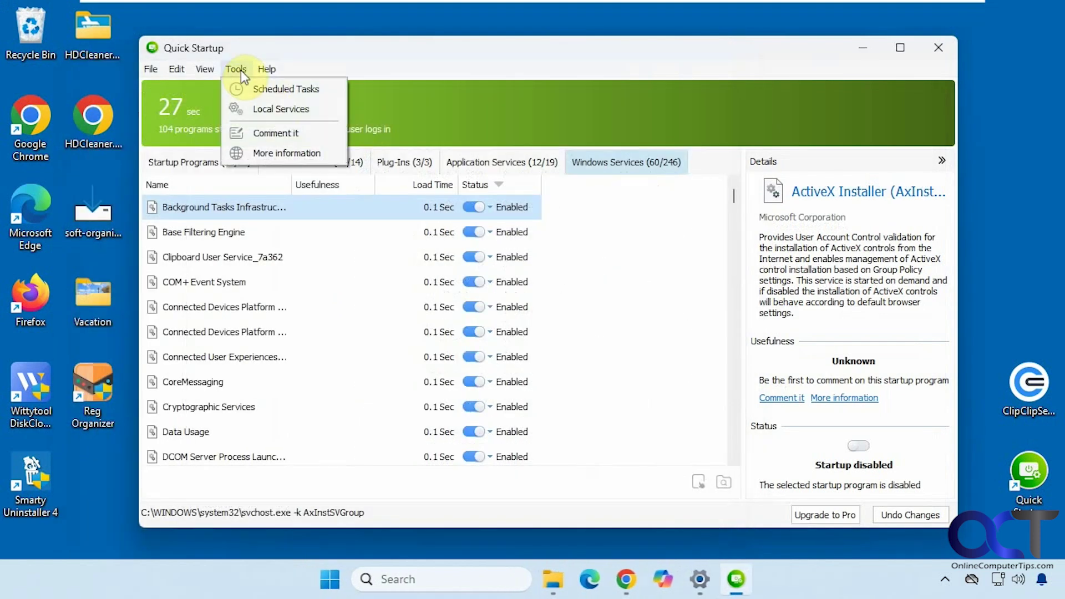
{"action": "left_click", "coordinate": [259, 133]}
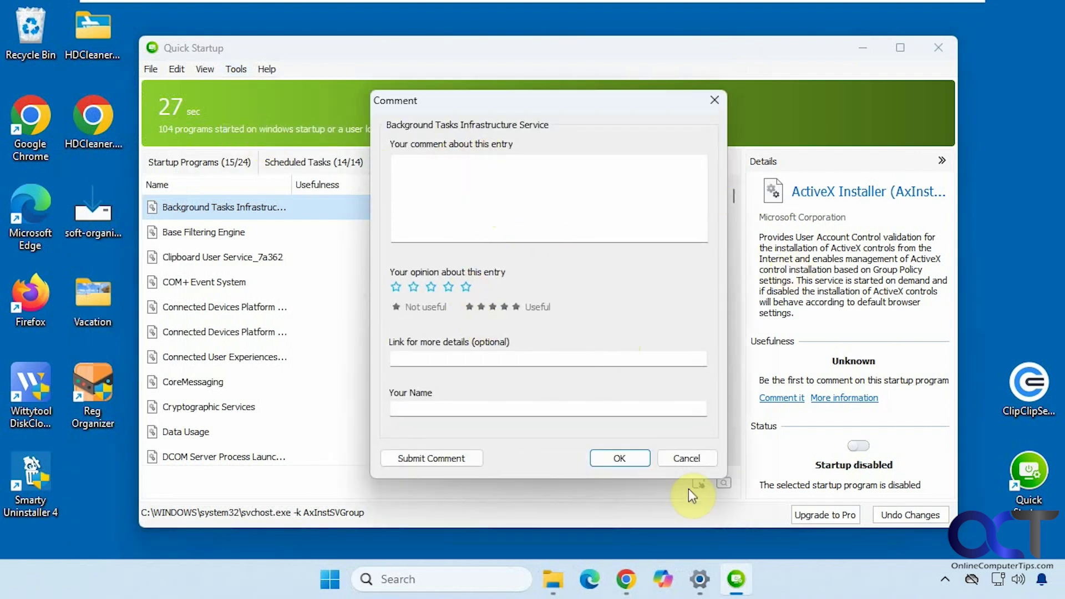
{"action": "left_click", "coordinate": [686, 459]}
{"action": "left_click", "coordinate": [235, 70]}
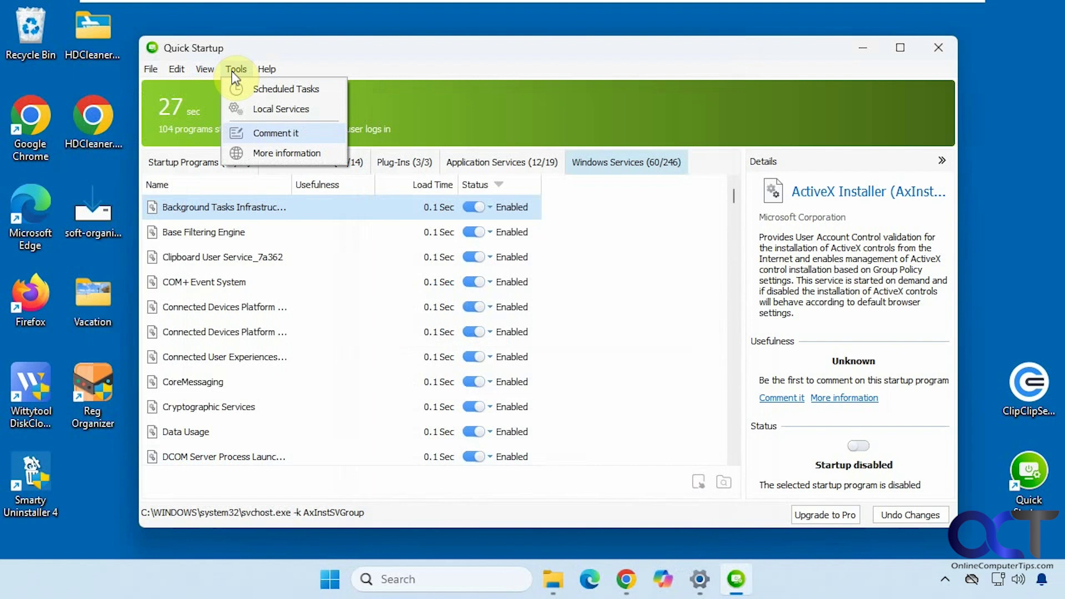
{"action": "left_click", "coordinate": [244, 153]}
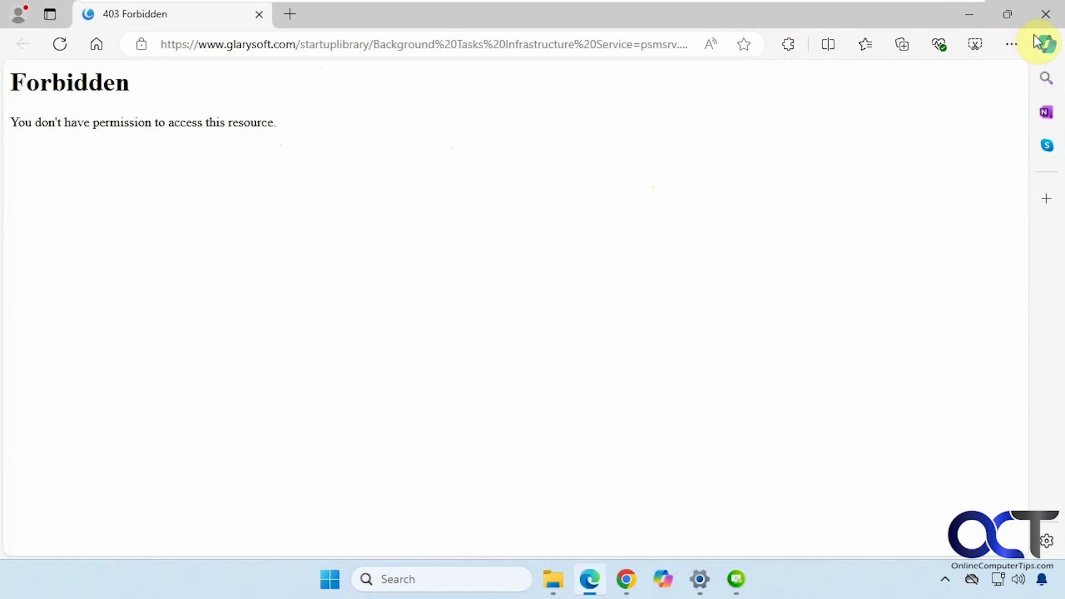
Close the error page and sort Startup Programs by name, descending.
{"action": "left_click", "coordinate": [1045, 21]}
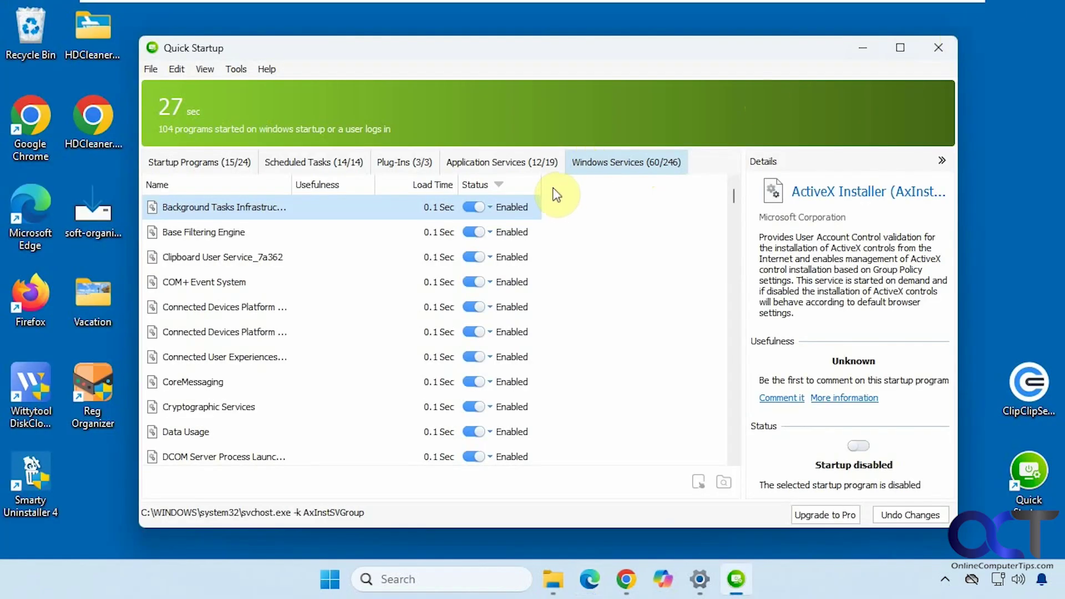
{"action": "left_click", "coordinate": [227, 164]}
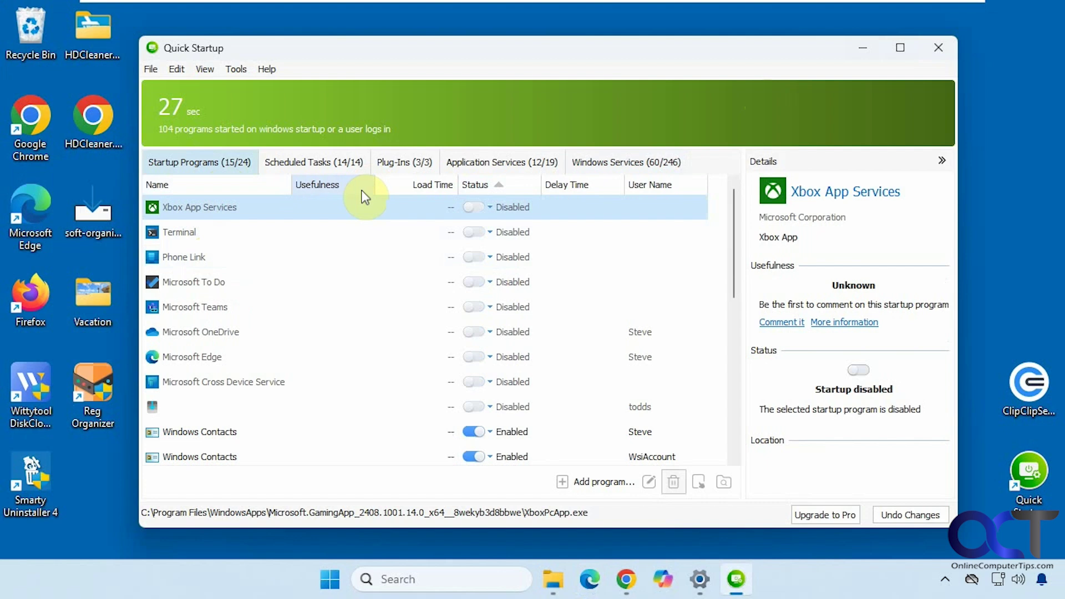
{"action": "left_click", "coordinate": [236, 188]}
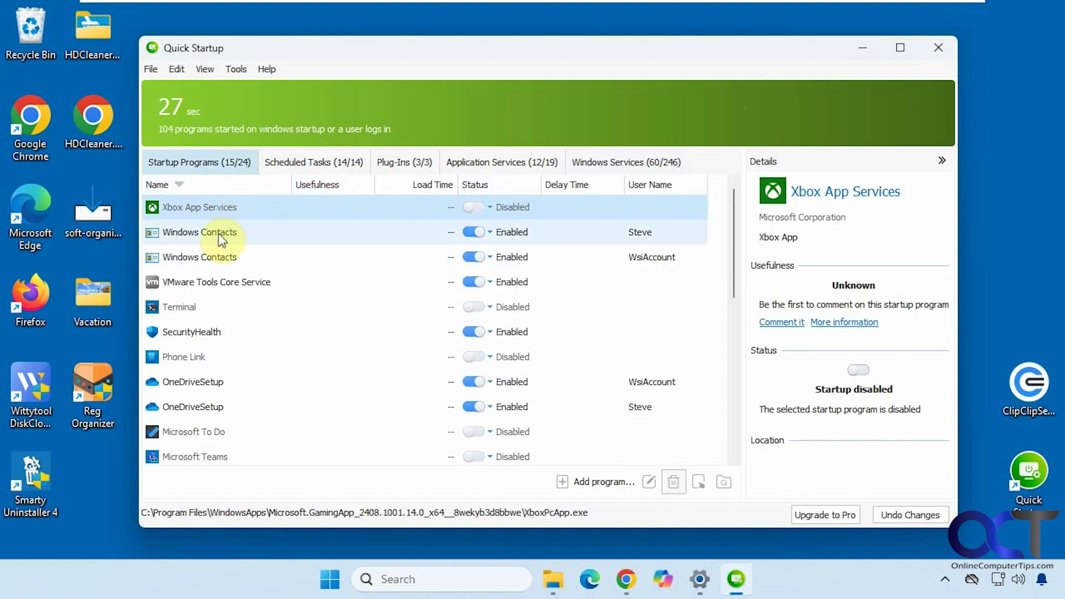
Look up the second Windows Contacts entry online, then close the browser error page.
{"action": "left_click", "coordinate": [212, 259]}
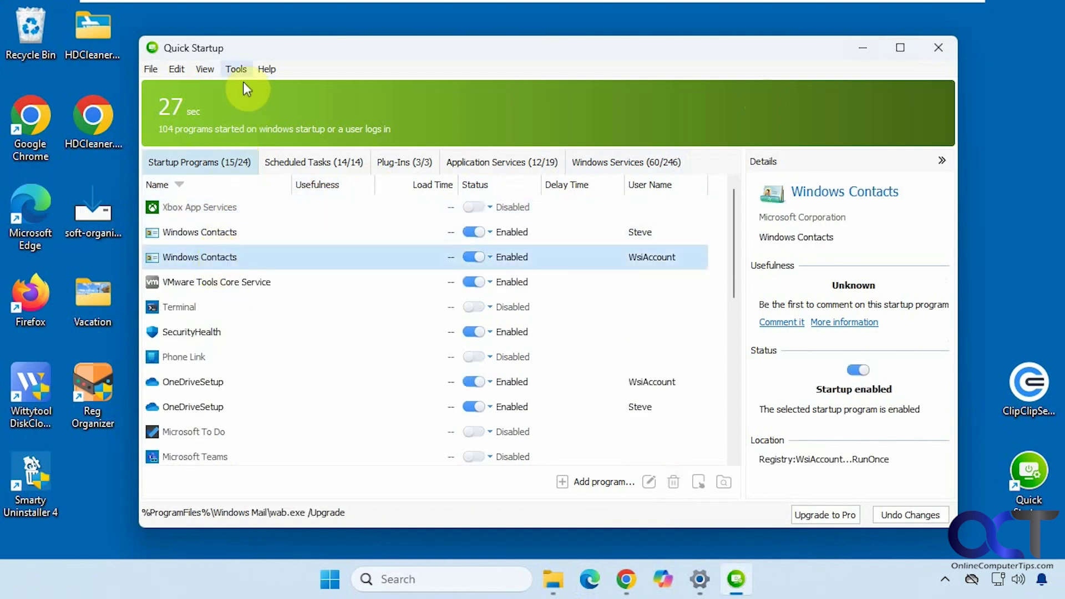
{"action": "left_click", "coordinate": [236, 69]}
{"action": "left_click", "coordinate": [267, 155]}
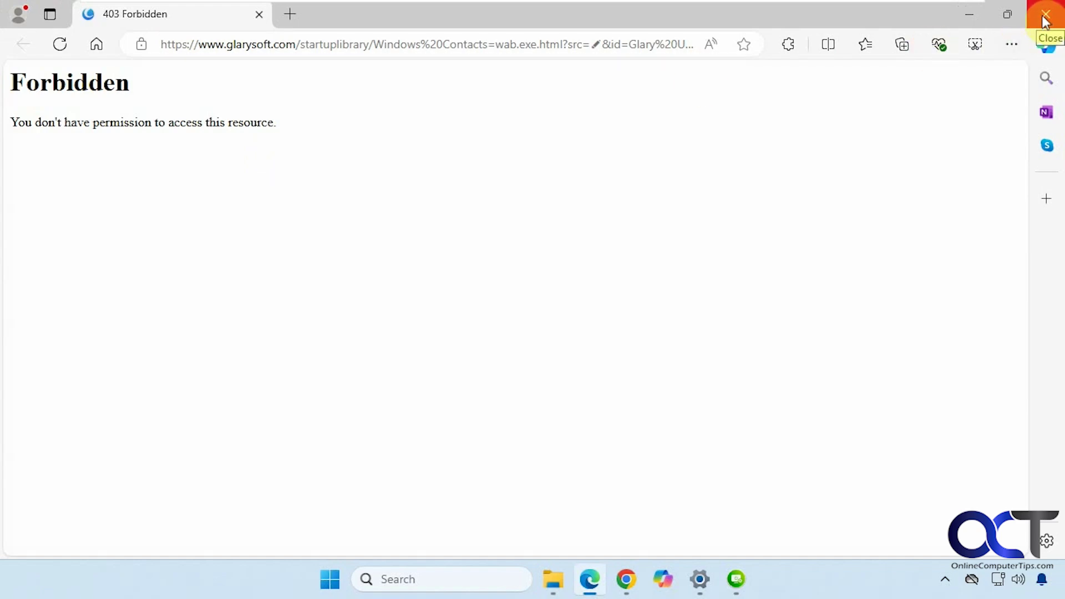
{"action": "left_click", "coordinate": [1046, 16]}
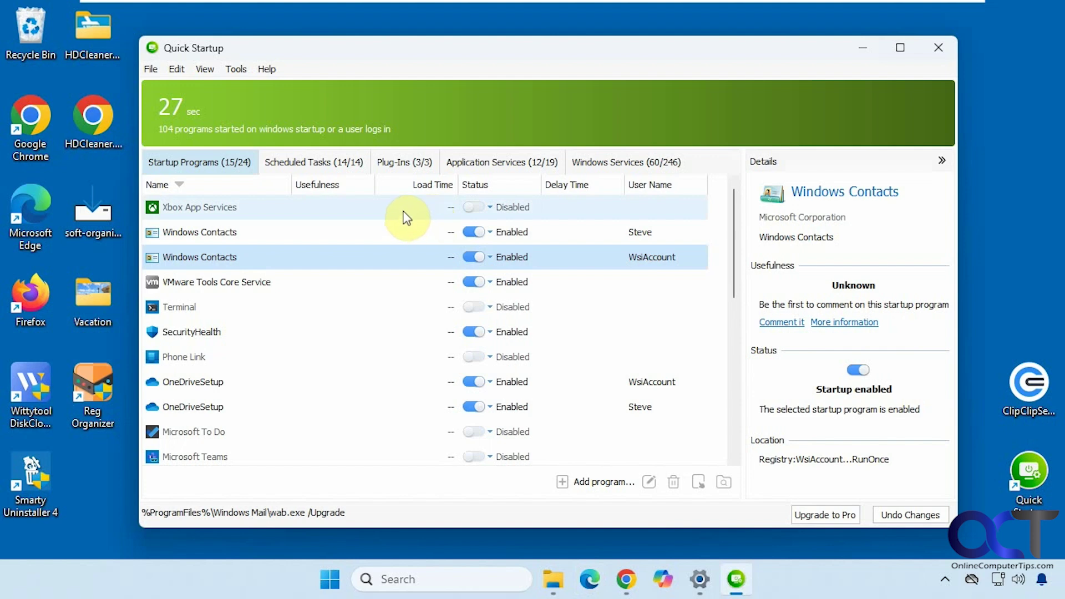
{"action": "left_click", "coordinate": [236, 70]}
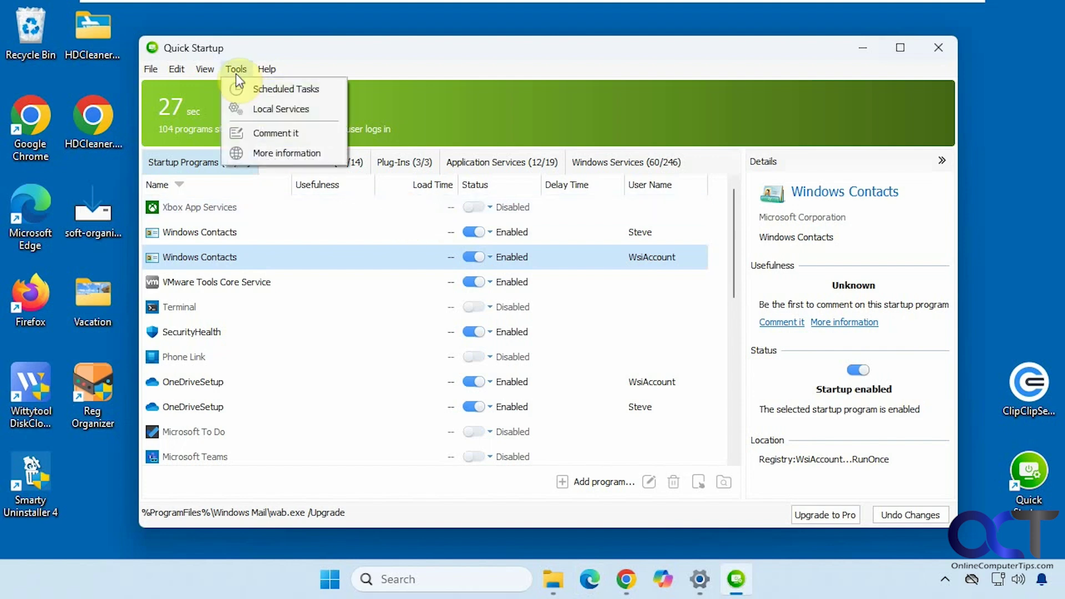
{"action": "mouse_move", "coordinate": [267, 69]}
{"action": "mouse_move", "coordinate": [275, 88]}
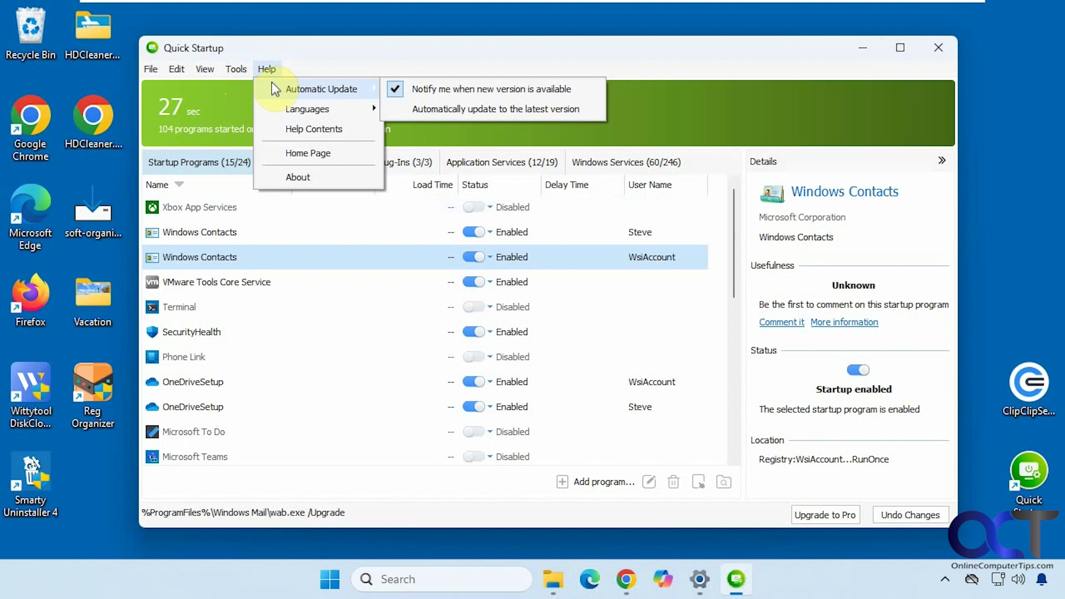
{"action": "left_click", "coordinate": [488, 62]}
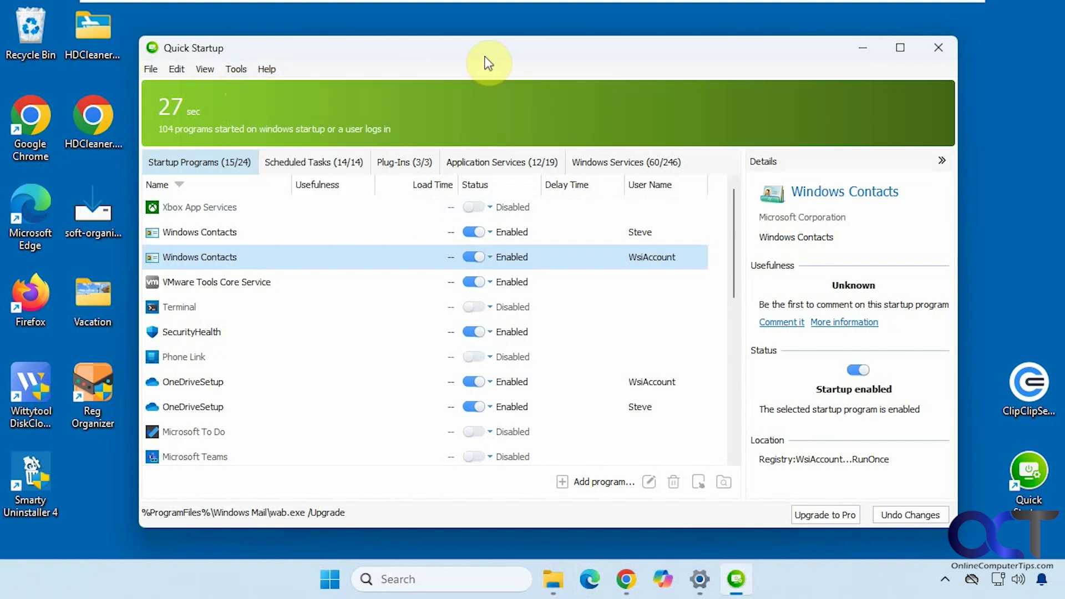